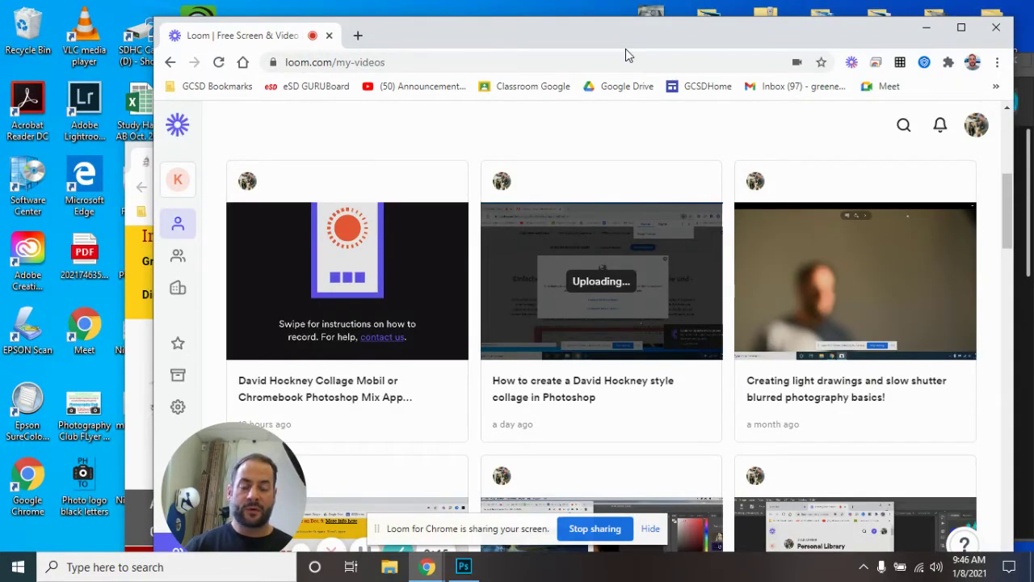
Move the browser window aside and switch to Photoshop, maximizing its window.
drag(587, 43, 457, 39)
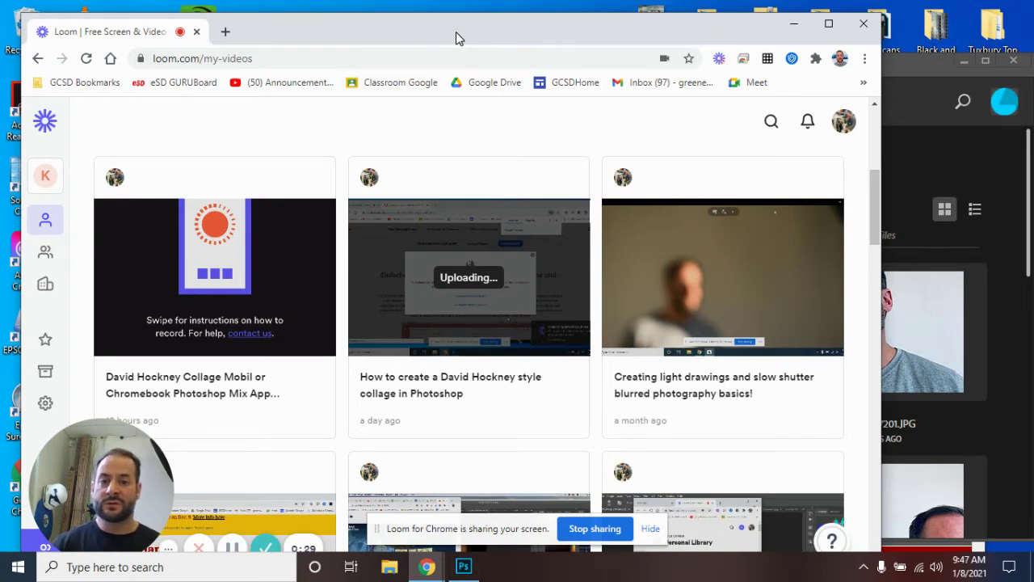
drag(456, 31, 457, 22)
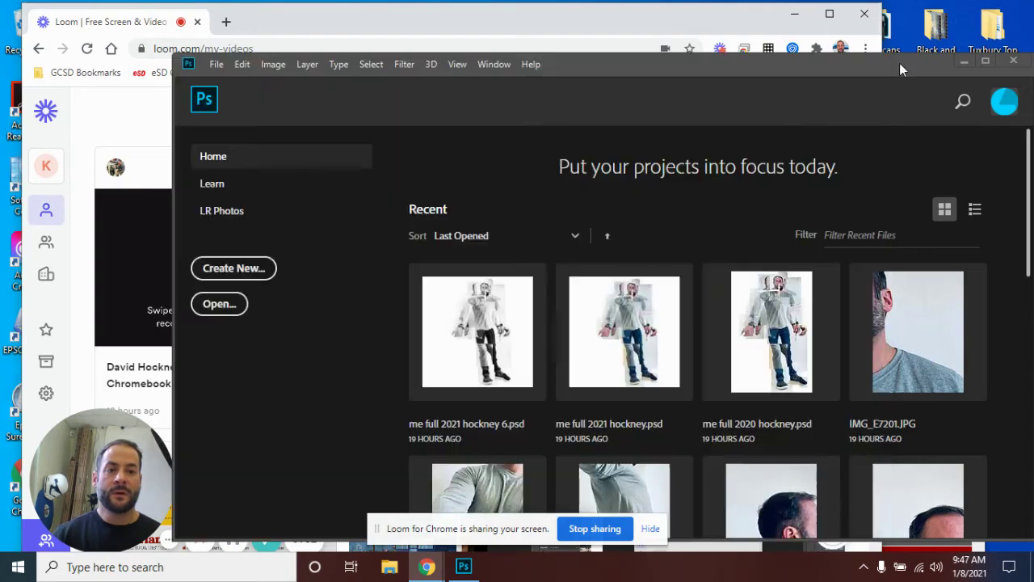
drag(899, 63, 745, 50)
click(847, 48)
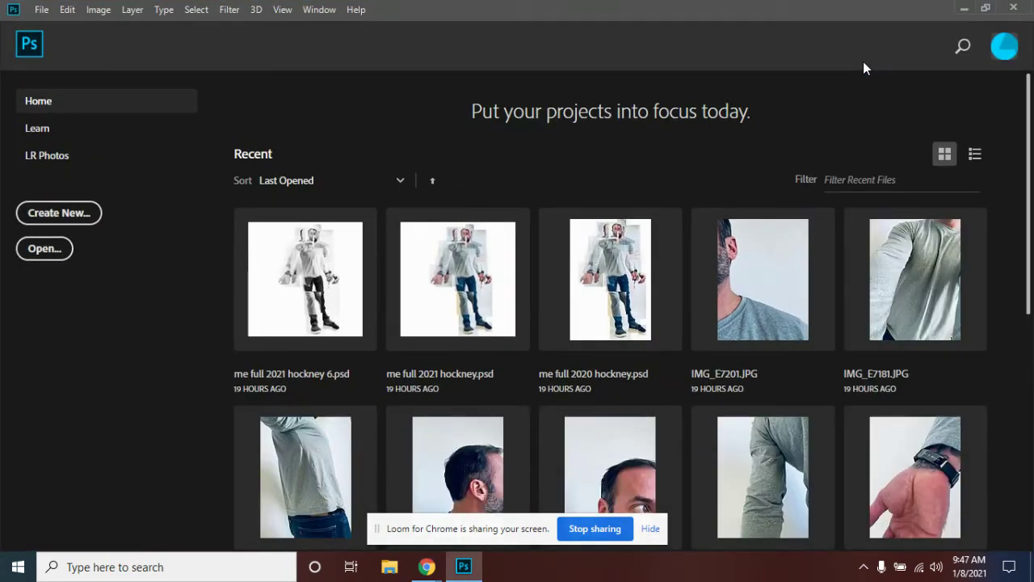
Create a new portrait document of 12 x 18 inches at 350 pixels/inch, in RGB Color with white background contents.
click(39, 13)
click(68, 31)
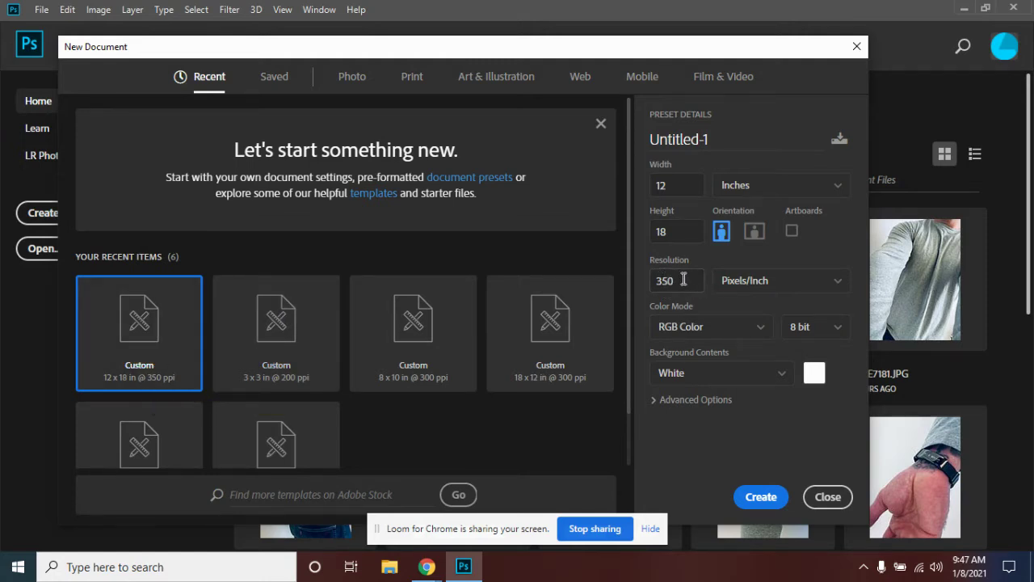
click(762, 497)
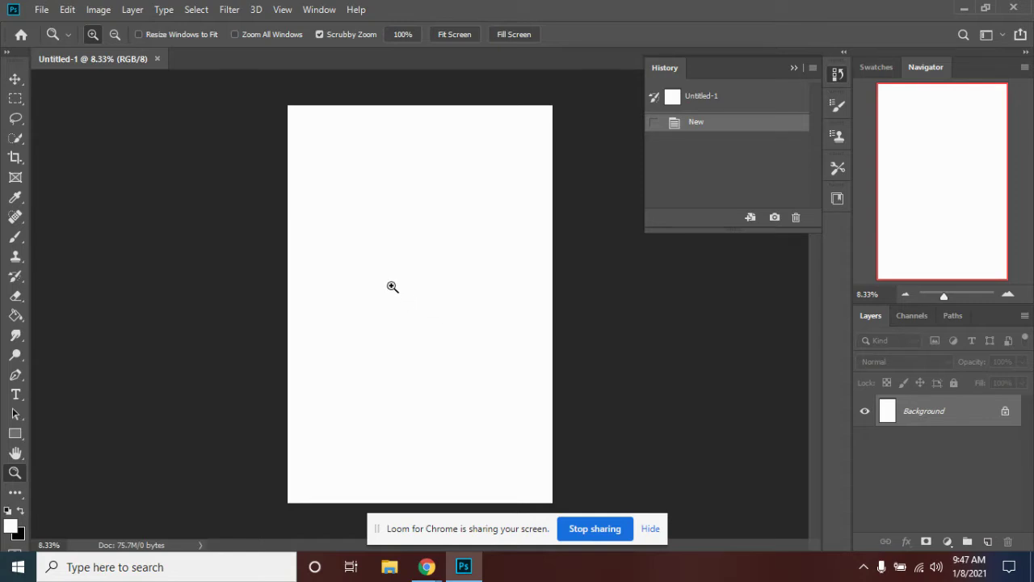
Choose the Paint Bucket tool and set the foreground color to near-black 0a0a0a.
click(15, 317)
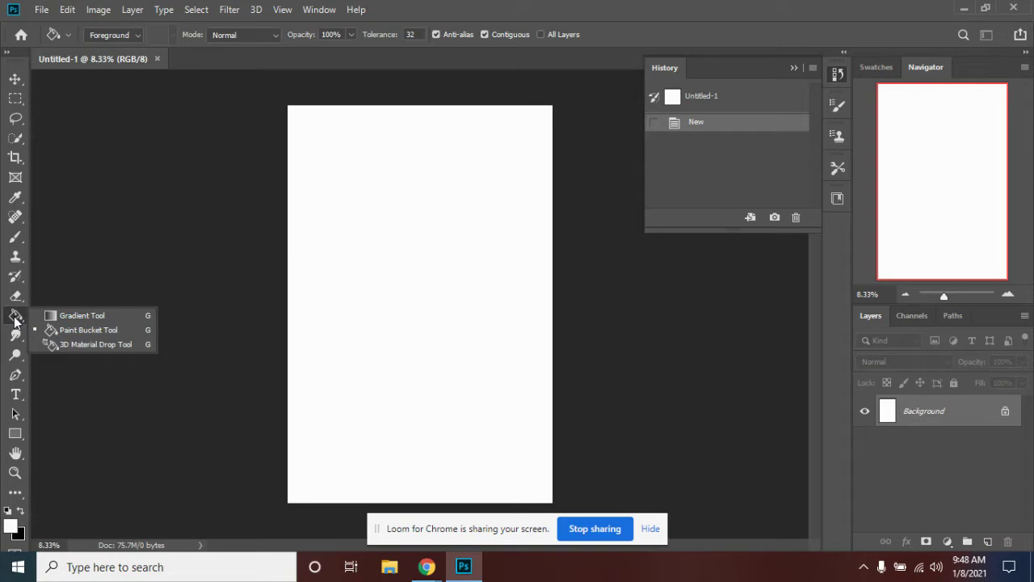
click(82, 329)
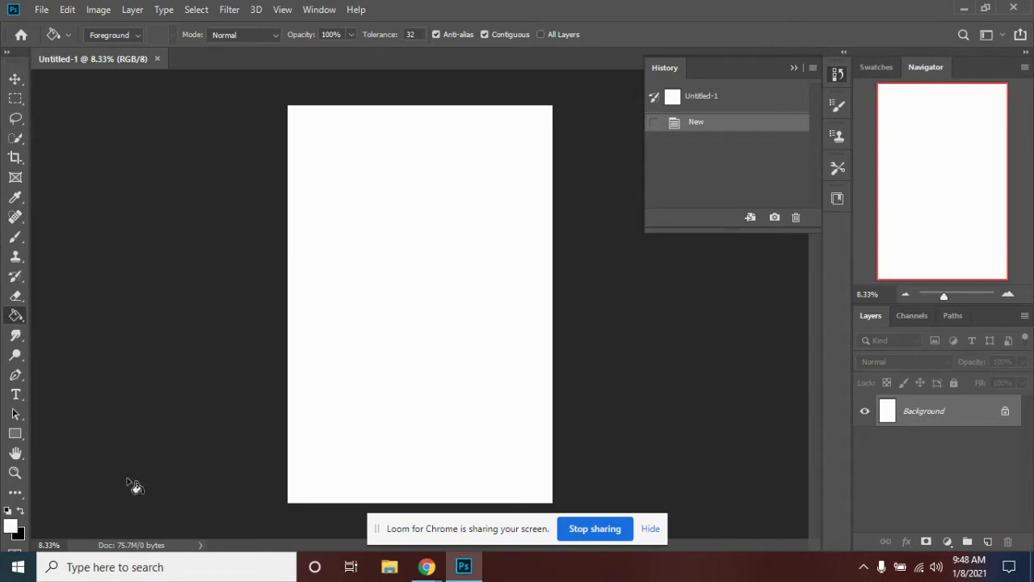
click(10, 527)
click(503, 284)
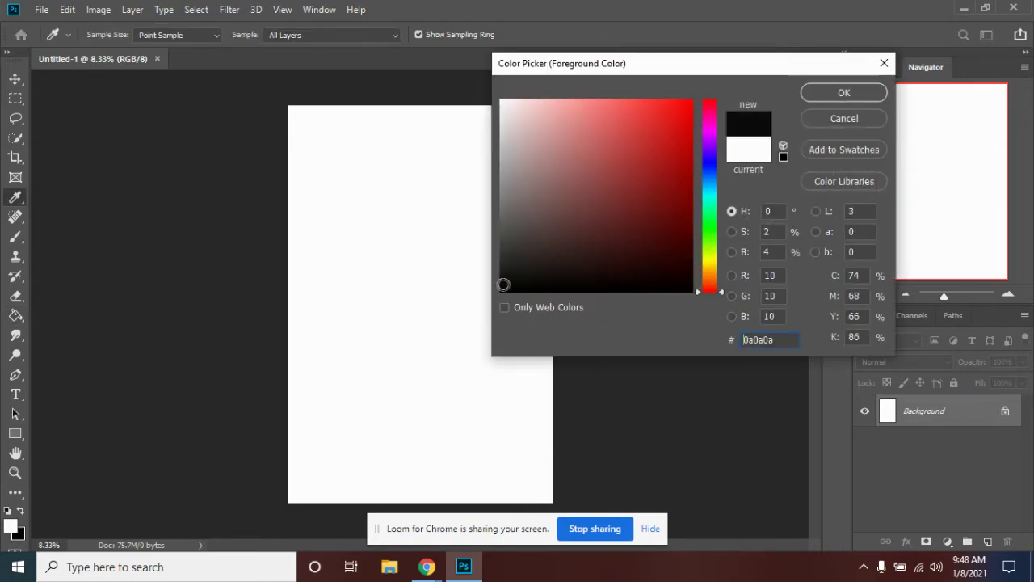
click(844, 94)
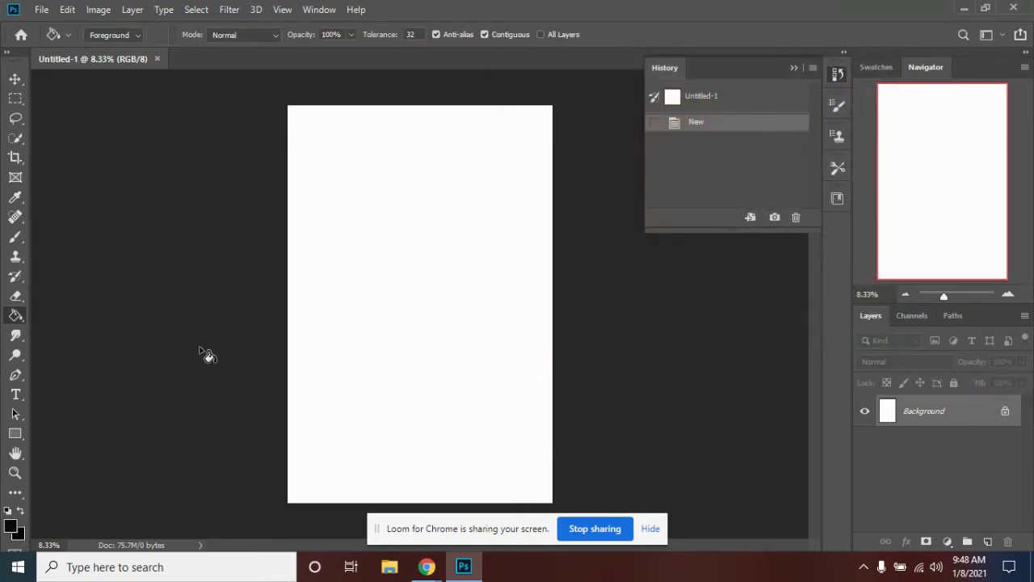
Set the foreground color to pink e58888, then swap the foreground and background colors.
click(10, 528)
click(579, 119)
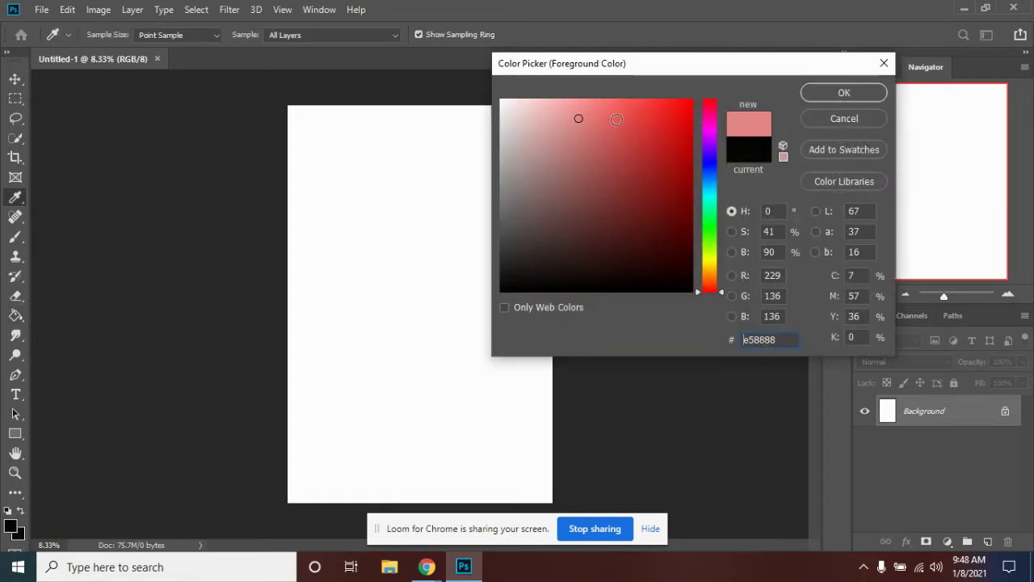
click(844, 93)
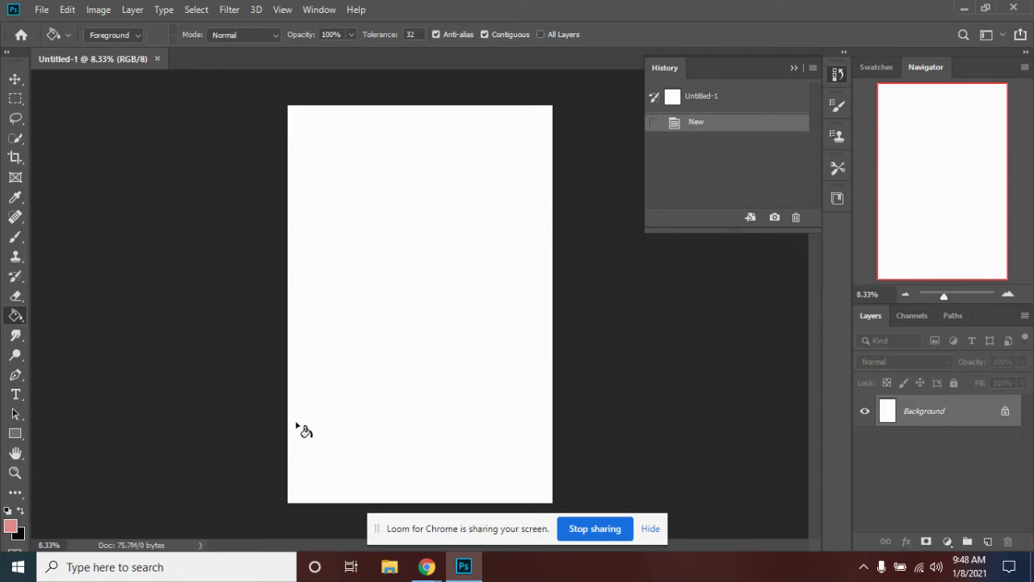
click(21, 511)
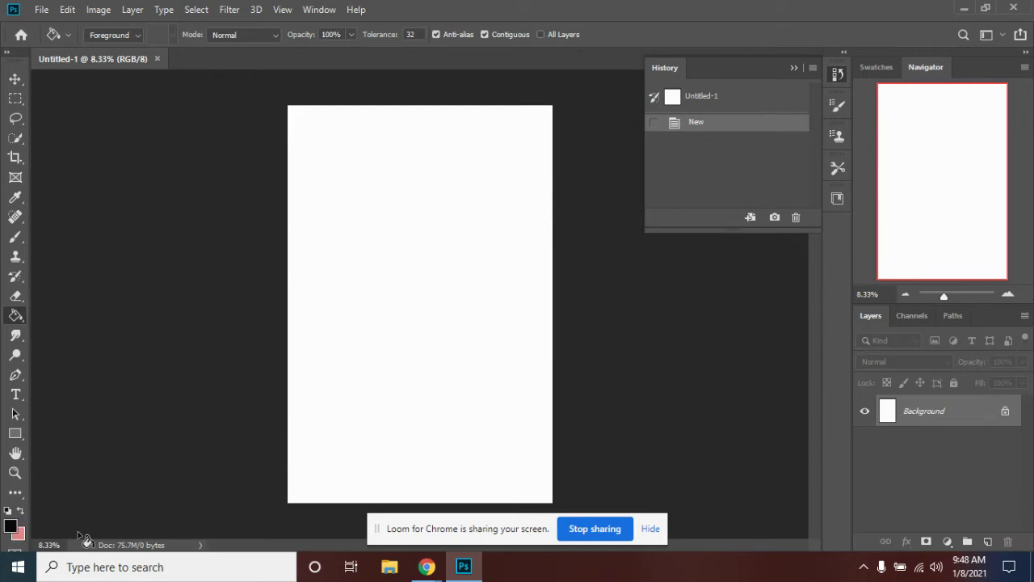
Keep 0a0a0a as the foreground color, fill the canvas with it, and undo the fill.
click(10, 528)
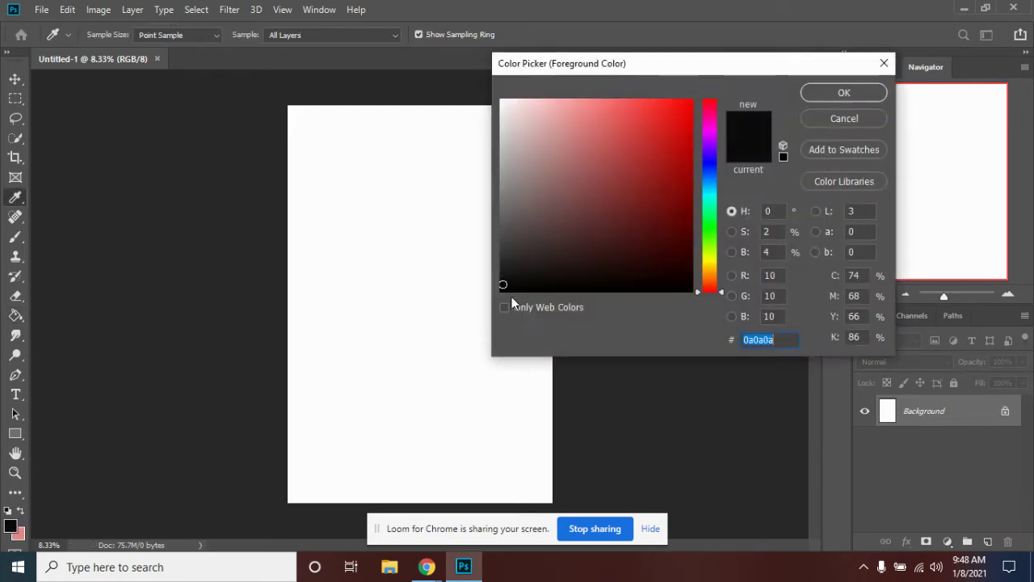
click(841, 91)
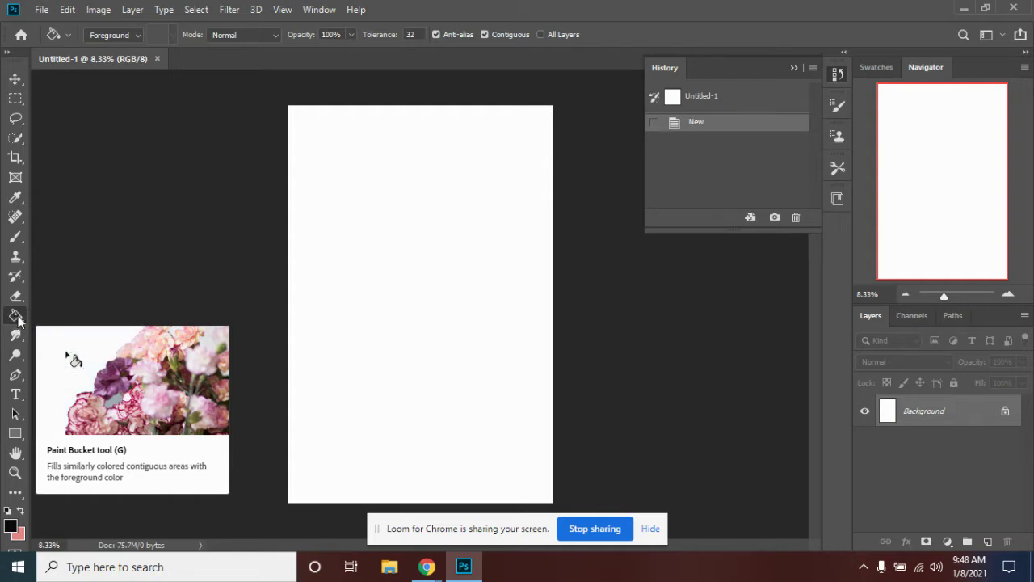
click(447, 354)
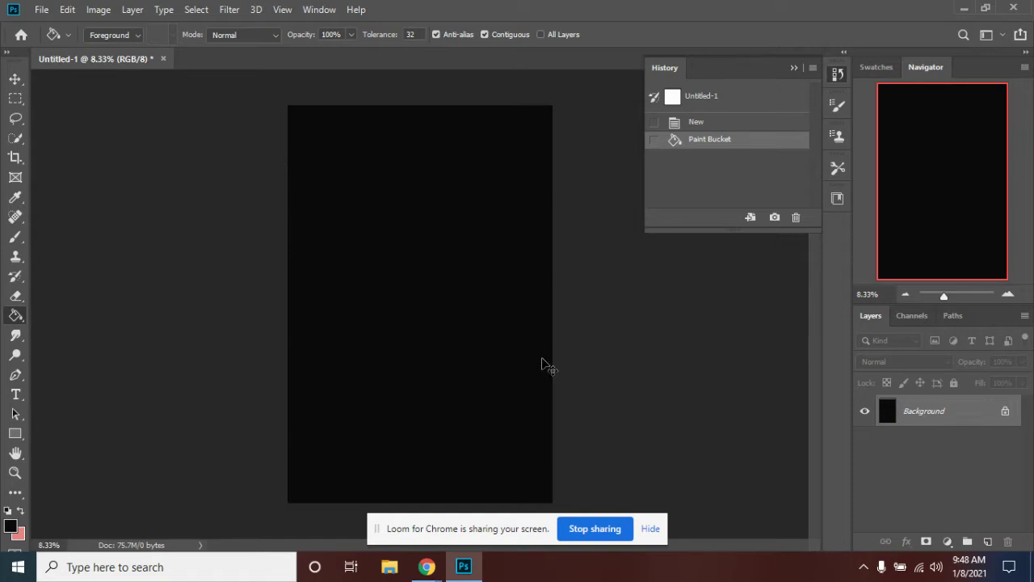
key(ctrl+z)
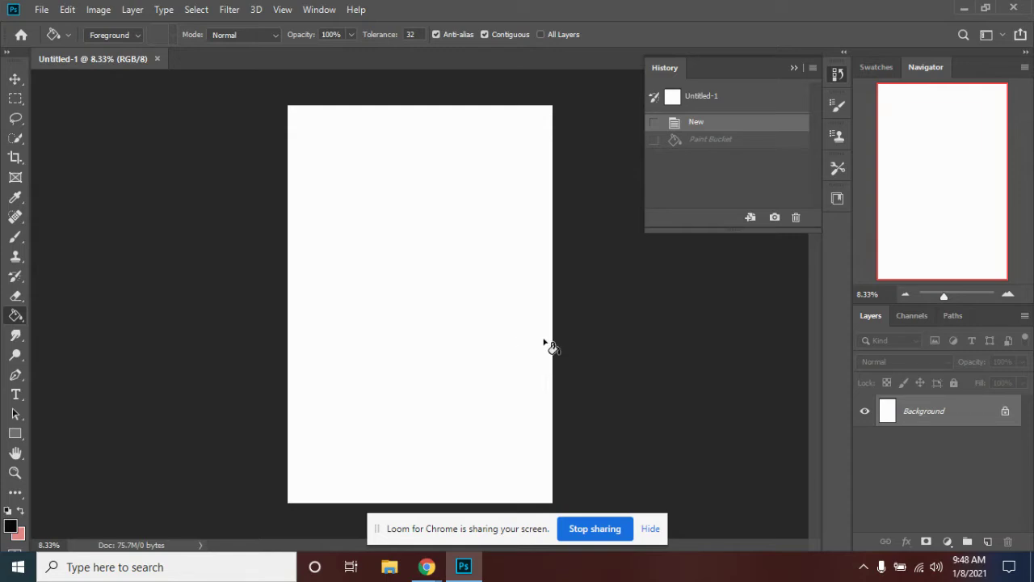
Fit the entire blank canvas to the available viewing area.
click(653, 531)
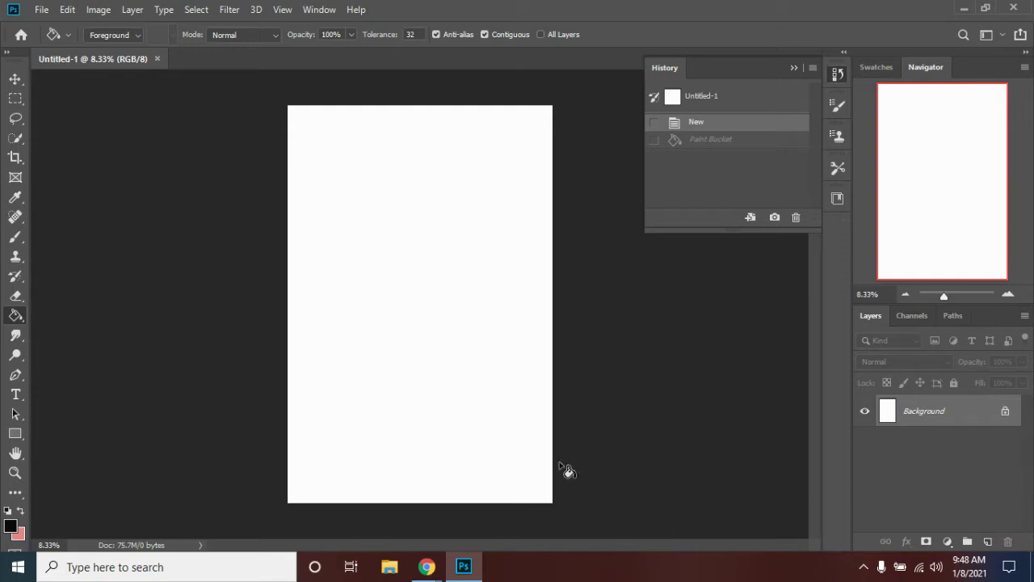
click(15, 474)
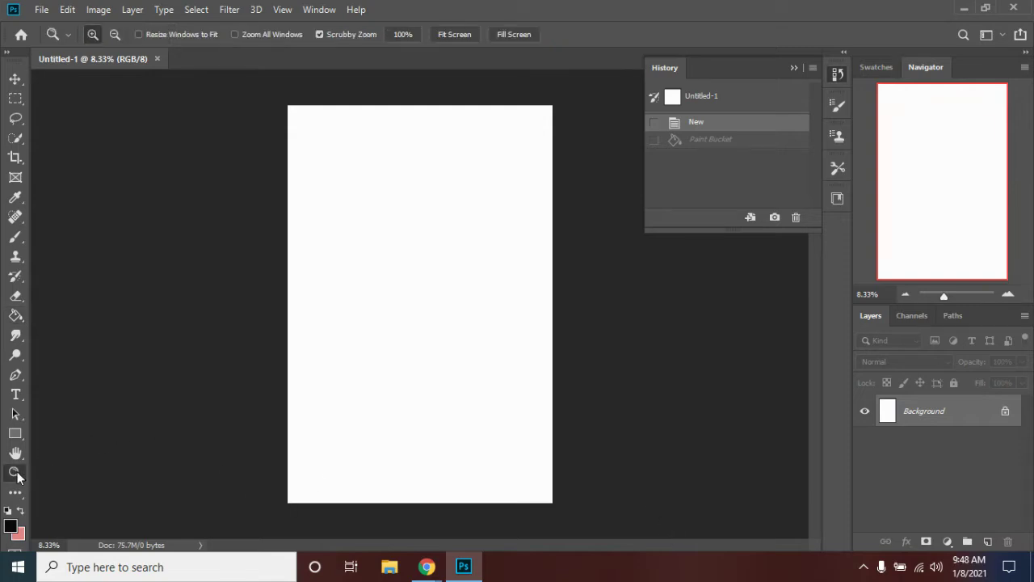
click(448, 36)
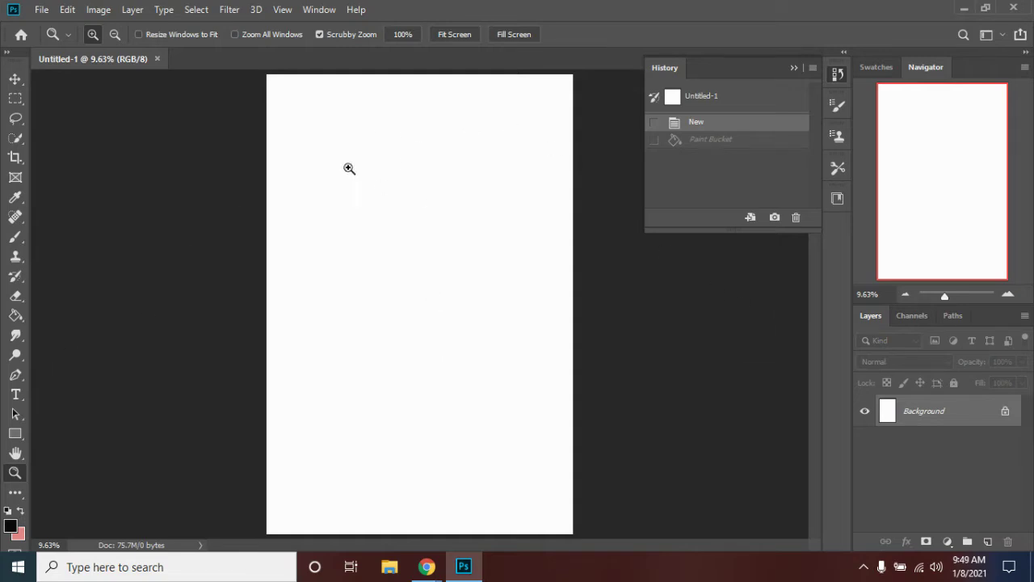
Shrink the Photoshop window, clear the other windows off the desktop folders, and open the David Hockney Collage 2020 youtube folder.
click(986, 8)
drag(784, 48, 728, 49)
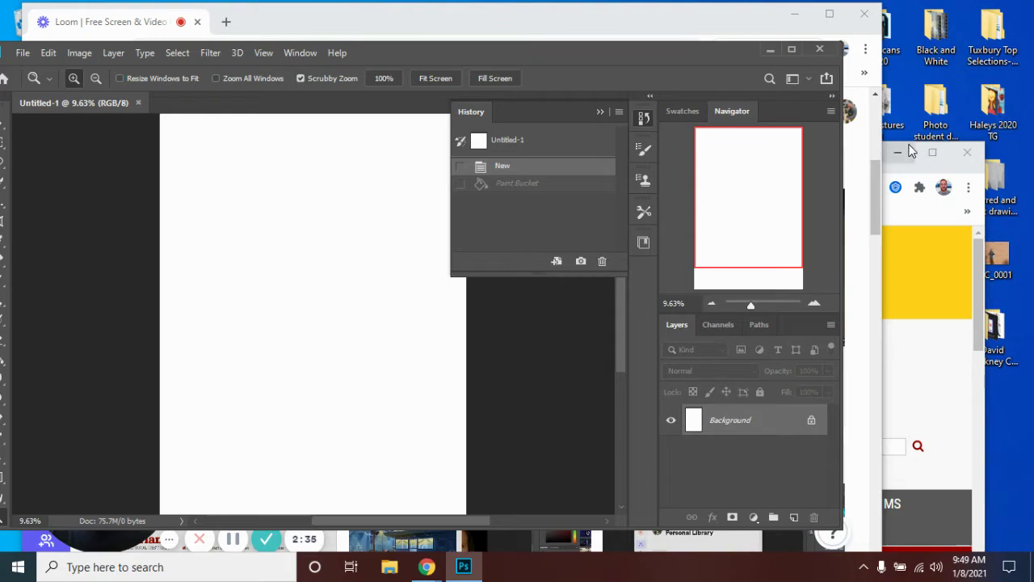
click(980, 411)
drag(849, 155, 651, 523)
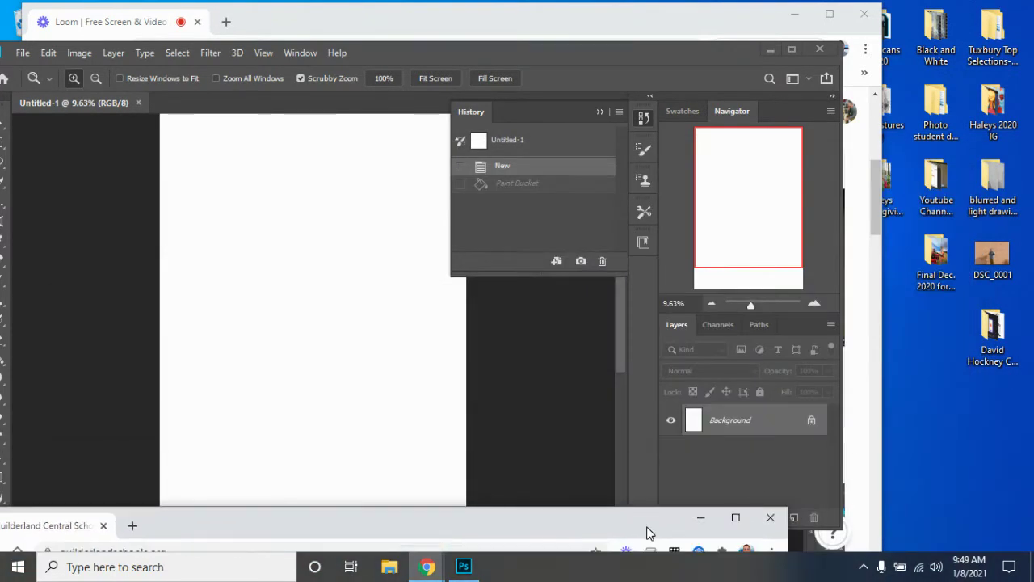
click(998, 324)
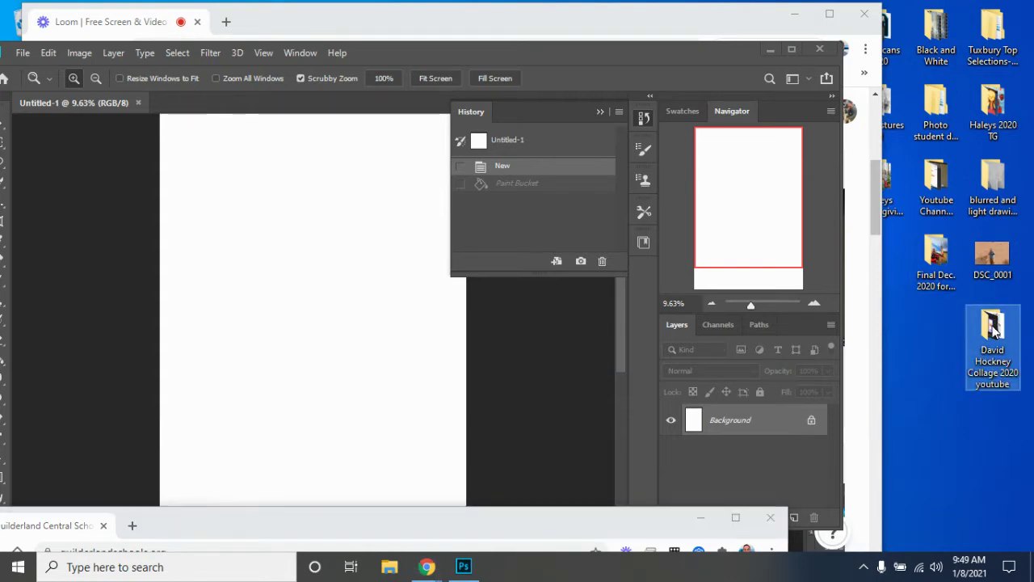
double_click(994, 327)
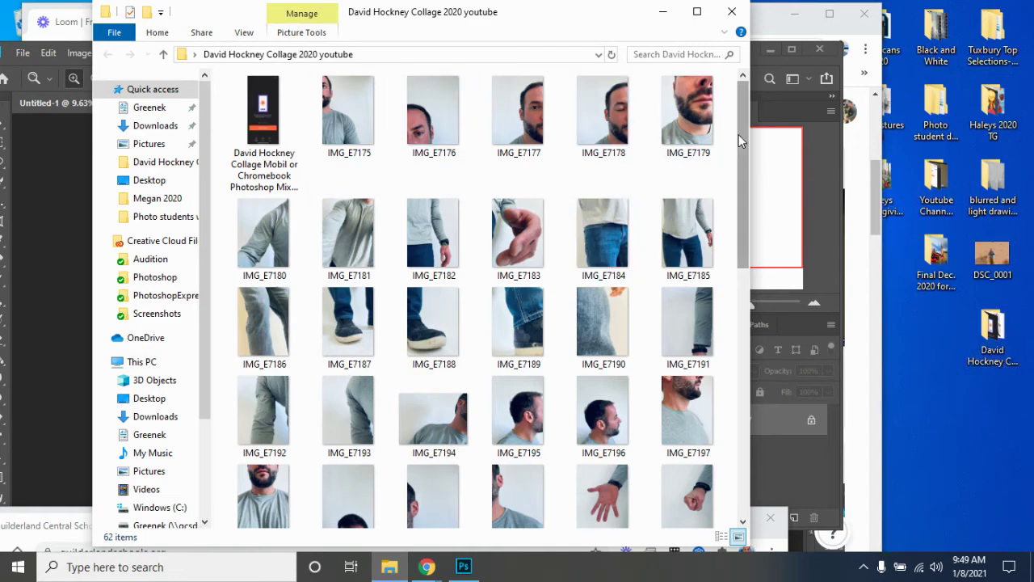
Open the finished collage image "me full 2020 hockney" from the folder in Photoshop, examine it at full view, and close it.
mouse_move(739, 135)
mouse_down()
mouse_move(745, 296)
mouse_move(747, 131)
mouse_up()
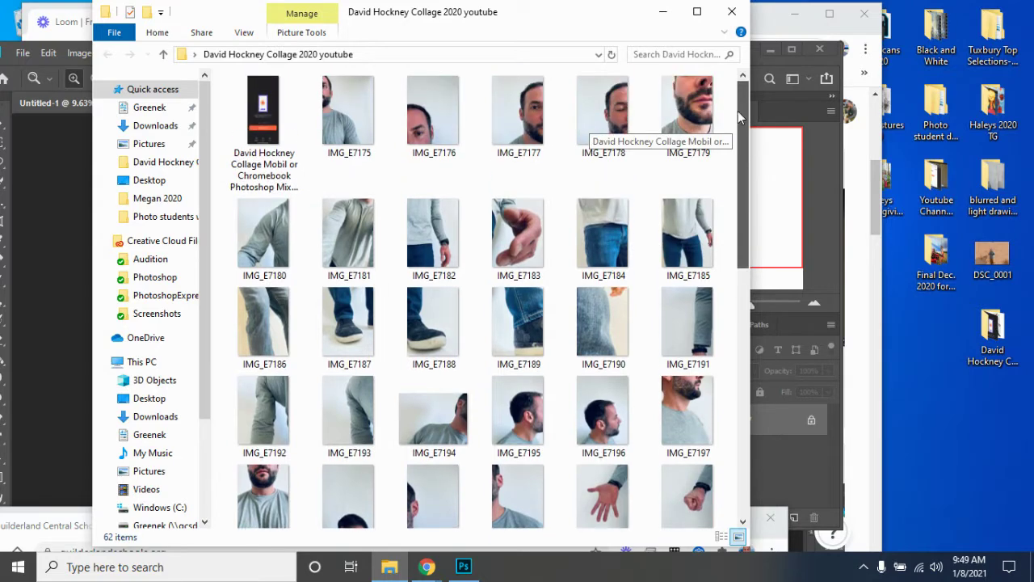
scroll(737, 121, down, 8)
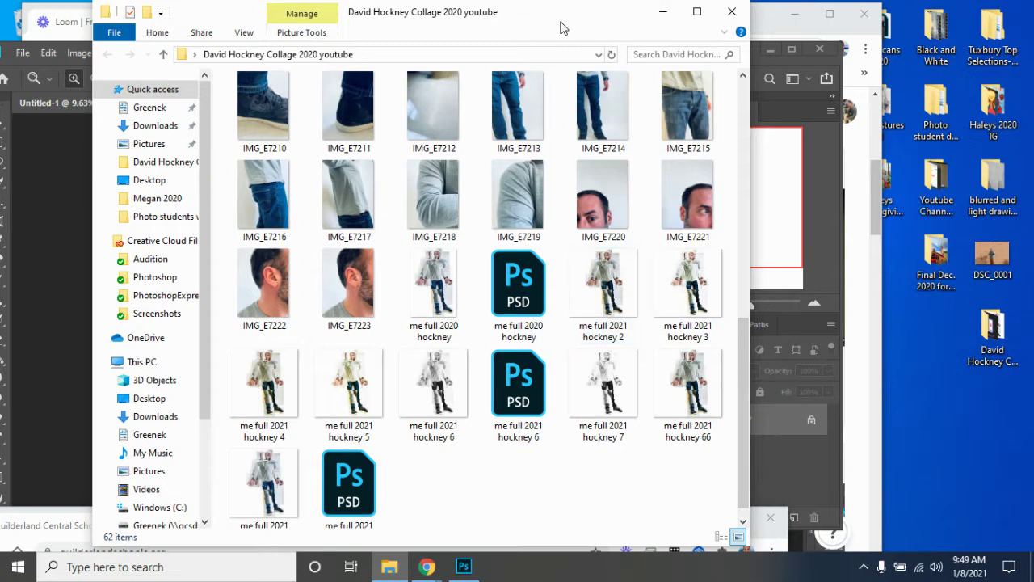
drag(564, 27, 896, 54)
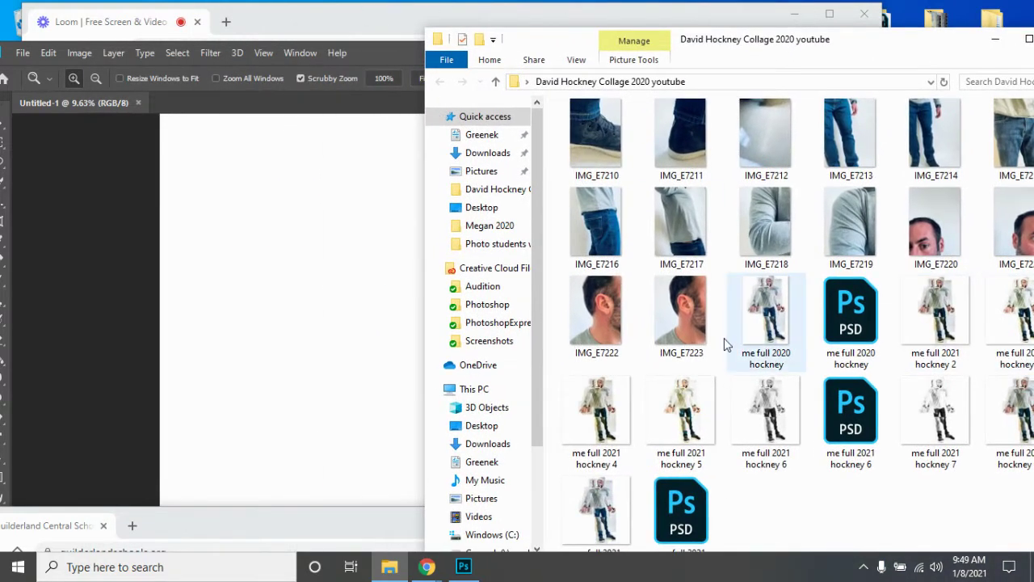
drag(744, 323, 338, 106)
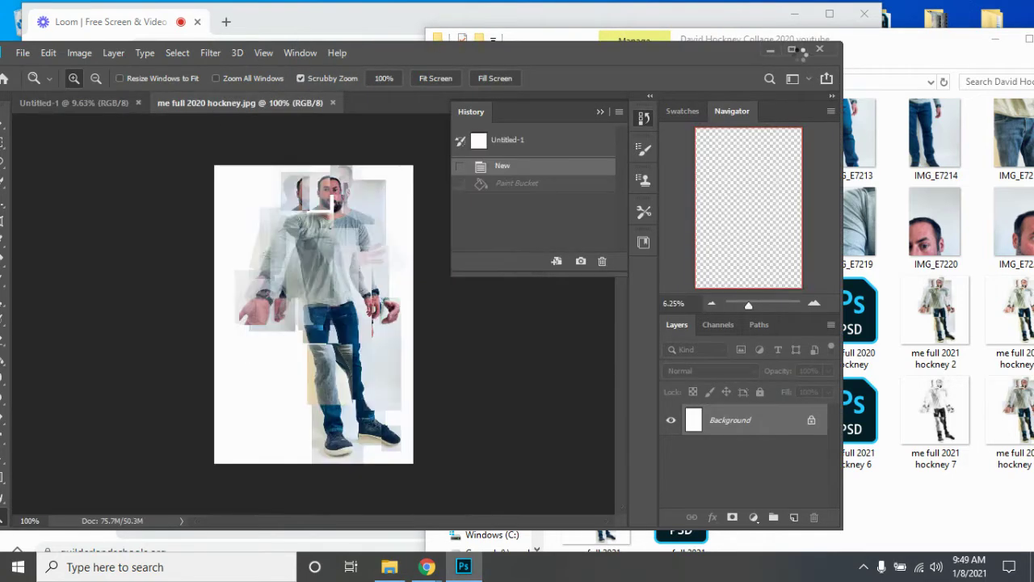
click(791, 52)
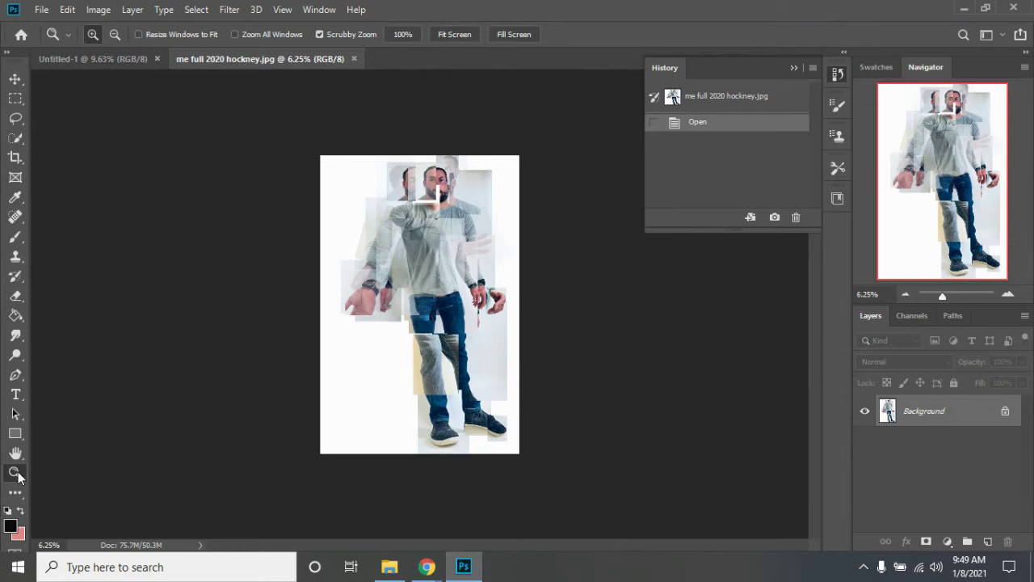
click(444, 36)
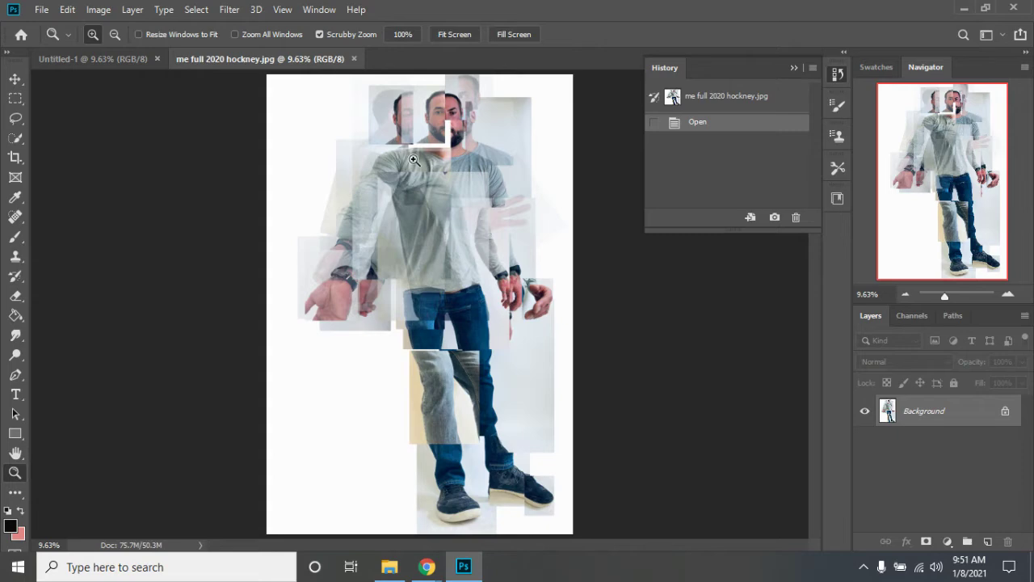
click(357, 58)
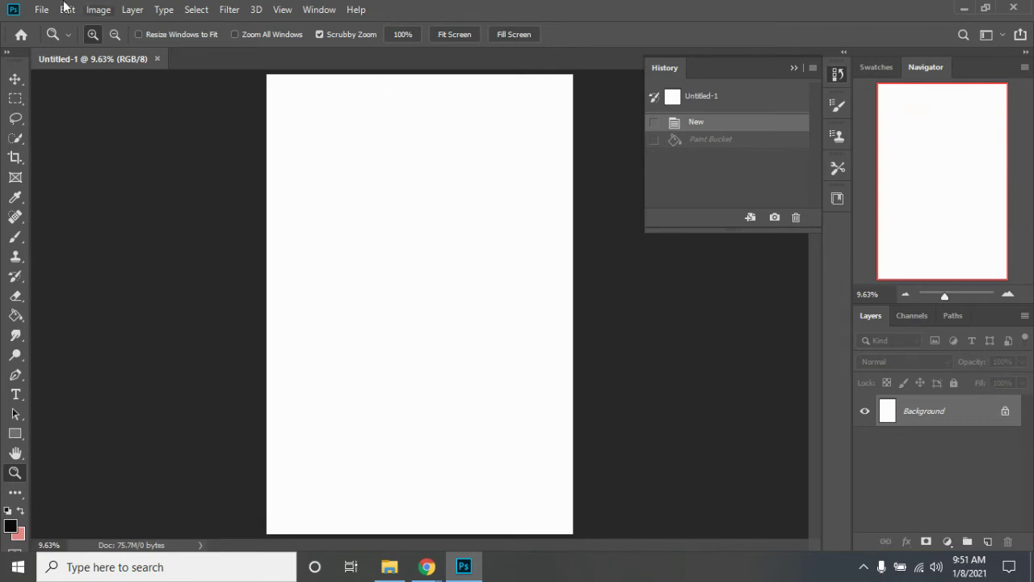
Open the photo IMG_E7177 from the David Hockney Collage folder as a separate document.
click(41, 10)
click(50, 40)
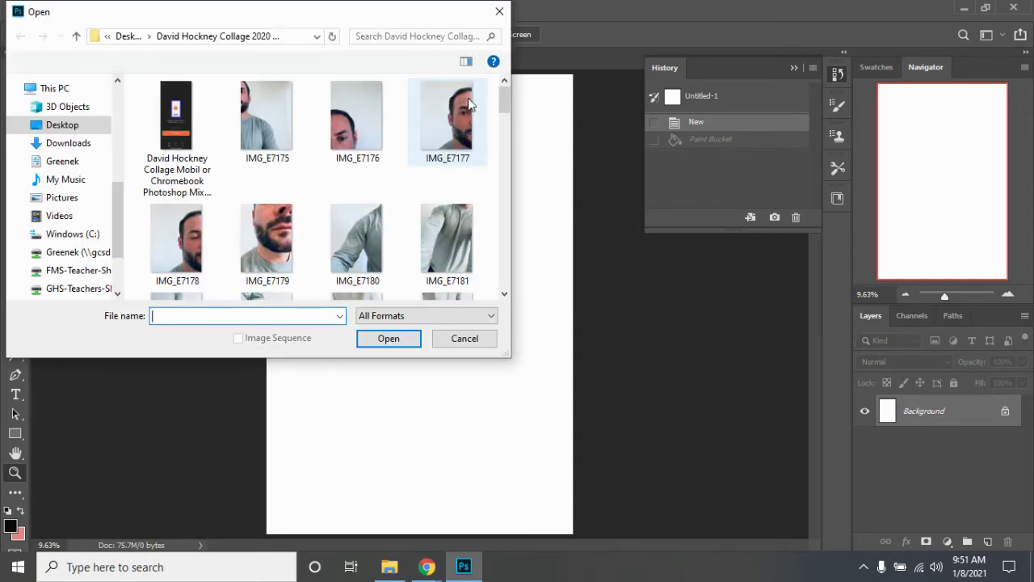
mouse_move(505, 97)
mouse_down()
mouse_move(508, 254)
mouse_move(511, 107)
mouse_up()
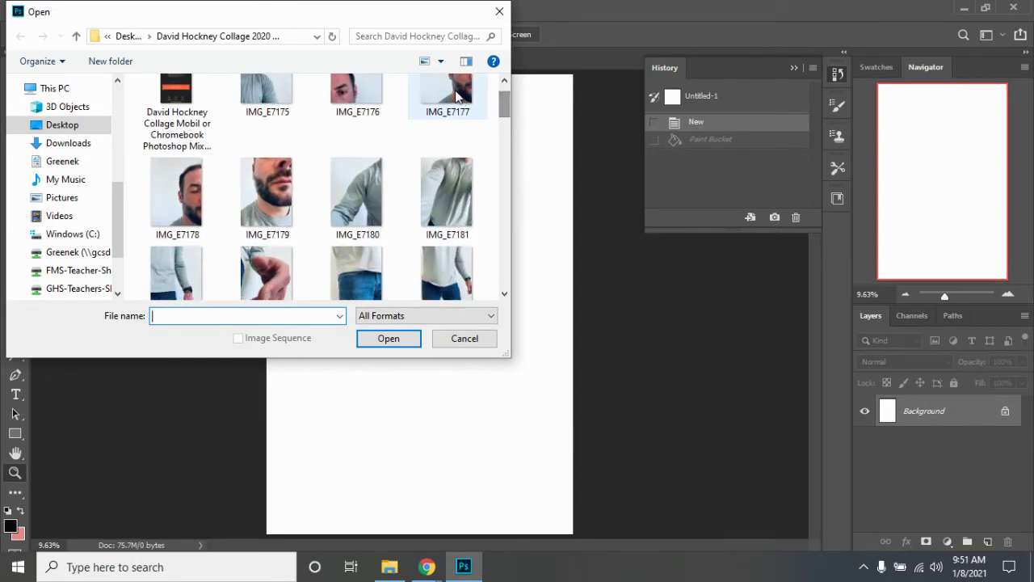
click(469, 129)
click(395, 345)
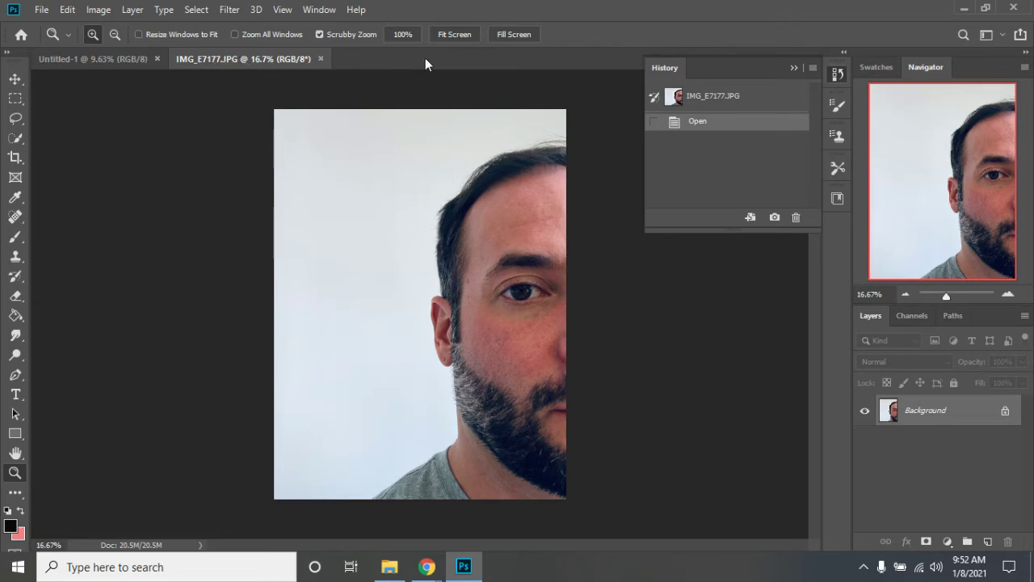
Select the entire IMG_E7177 photo and copy it.
click(124, 61)
click(217, 61)
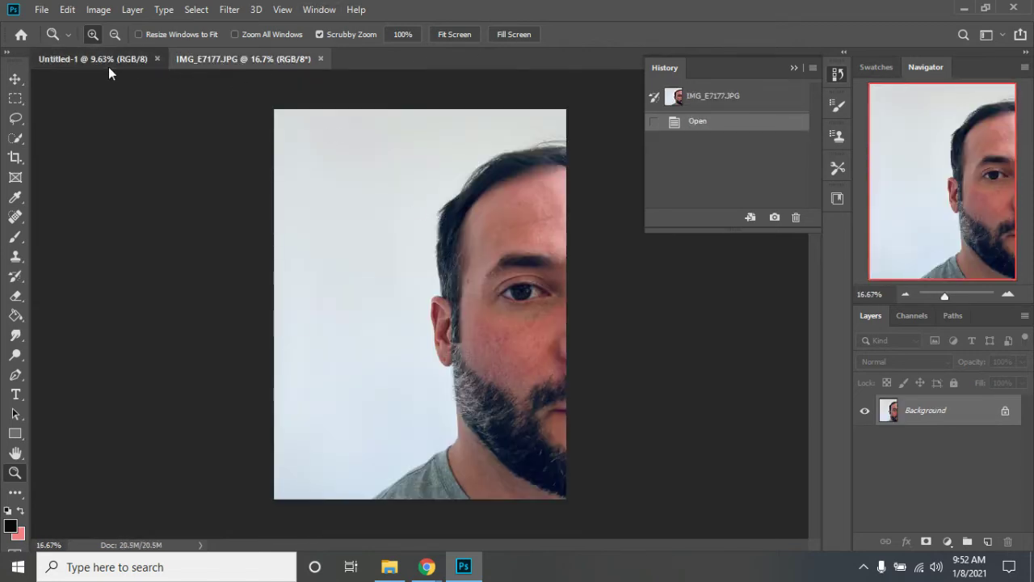
click(109, 66)
click(248, 59)
click(198, 16)
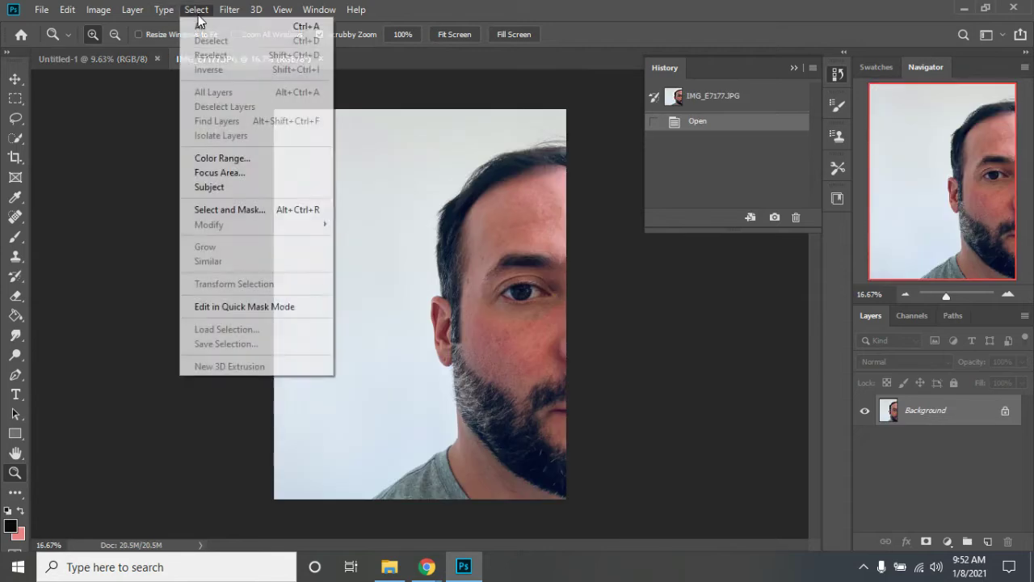
click(212, 26)
click(68, 10)
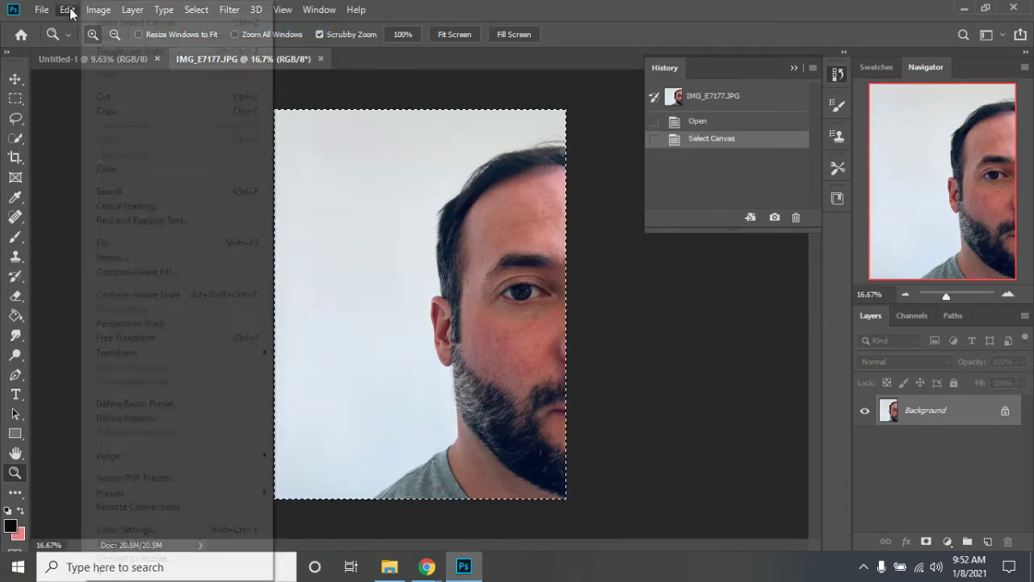
click(105, 111)
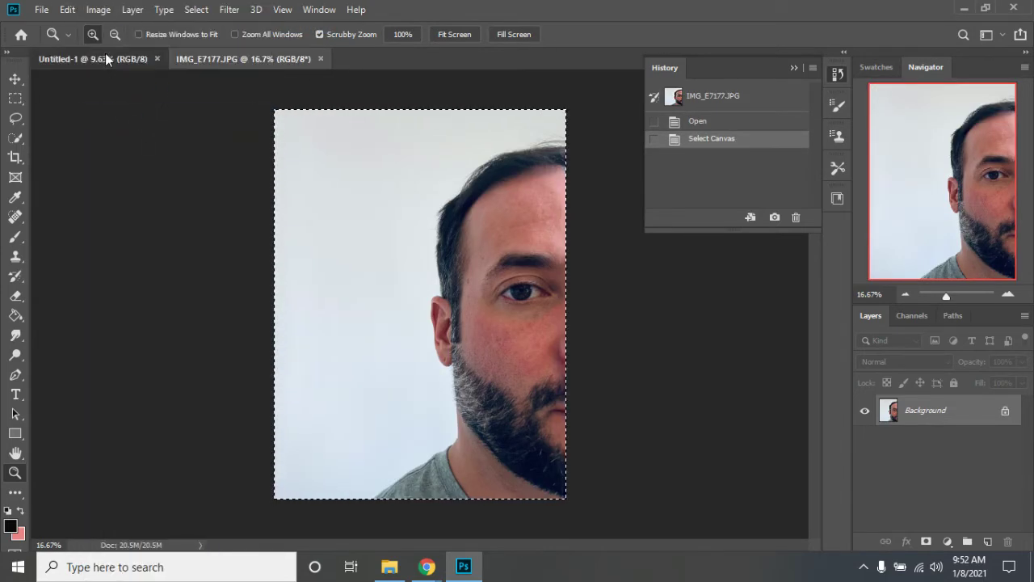
Paste the copied photo onto the blank Untitled-1 canvas as a new layer.
click(105, 57)
click(68, 10)
click(129, 139)
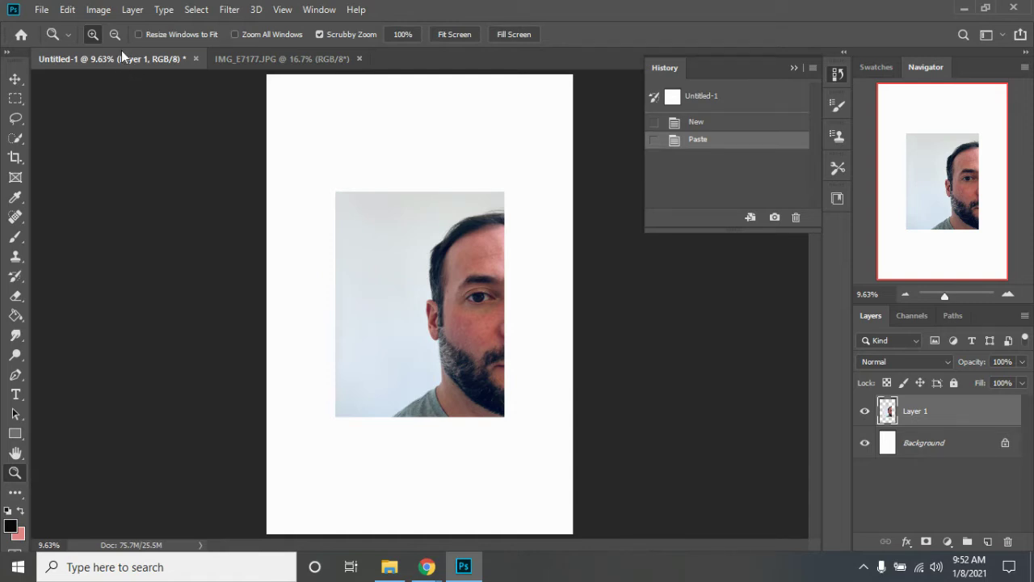
Free Transform the pasted portrait to about 28% of its size and place it near the canvas's upper edge, left of center.
click(68, 10)
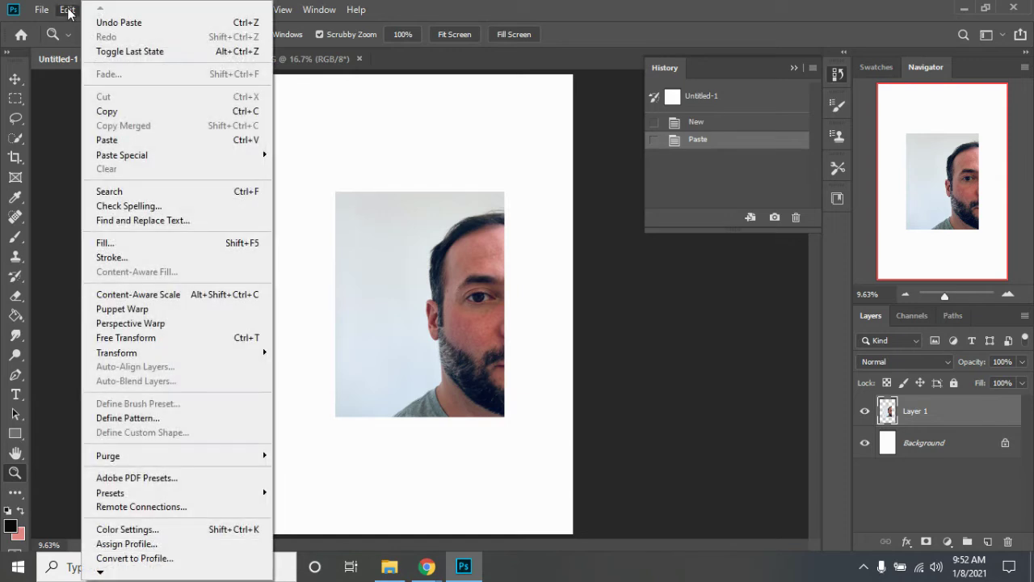
click(172, 339)
drag(334, 192, 372, 98)
drag(405, 151, 397, 136)
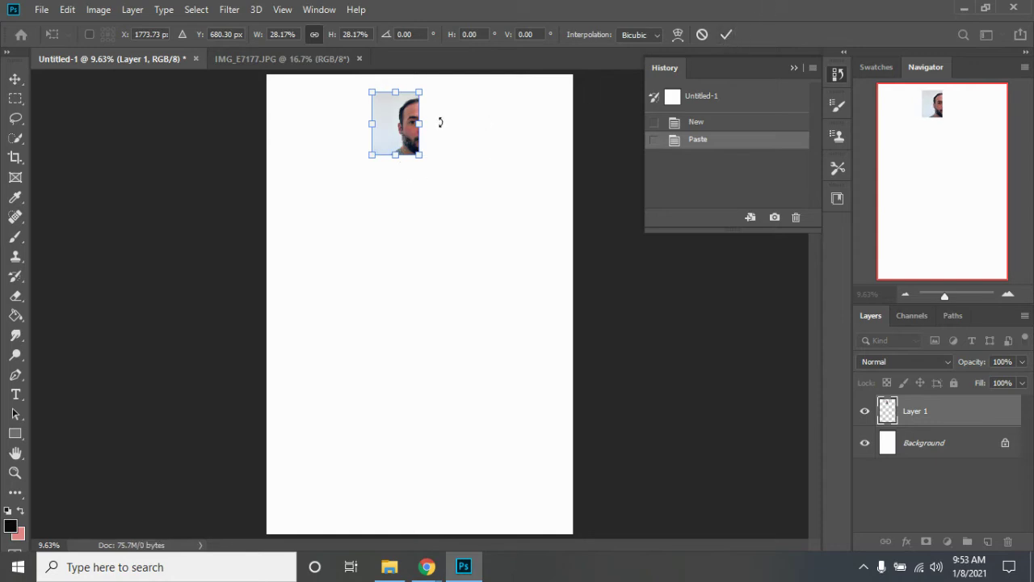
key(Return)
key(z)
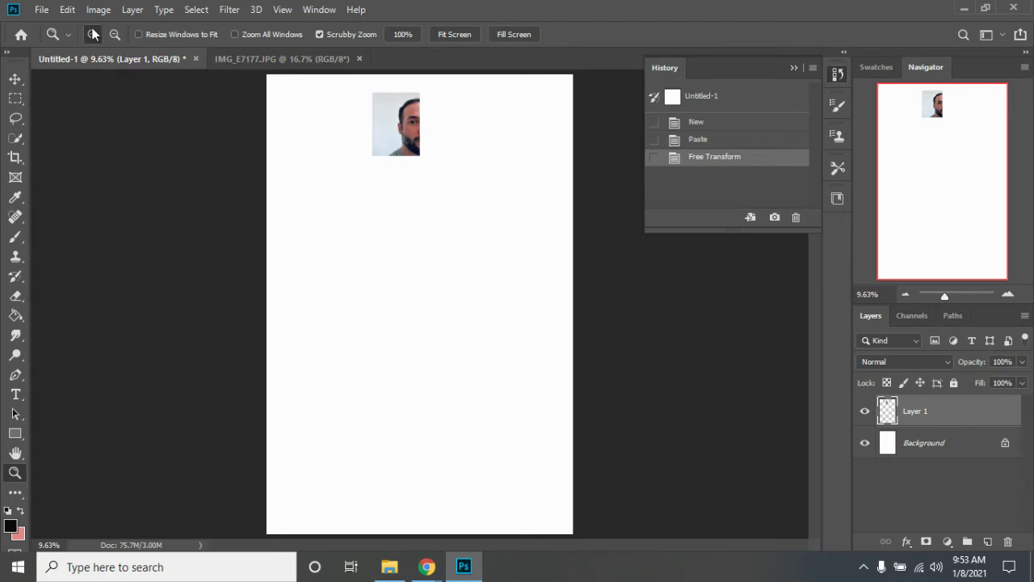
Open the photo IMG_E7176 as a separate document and close the IMG_E7177 document.
click(41, 9)
click(59, 41)
click(356, 117)
click(389, 340)
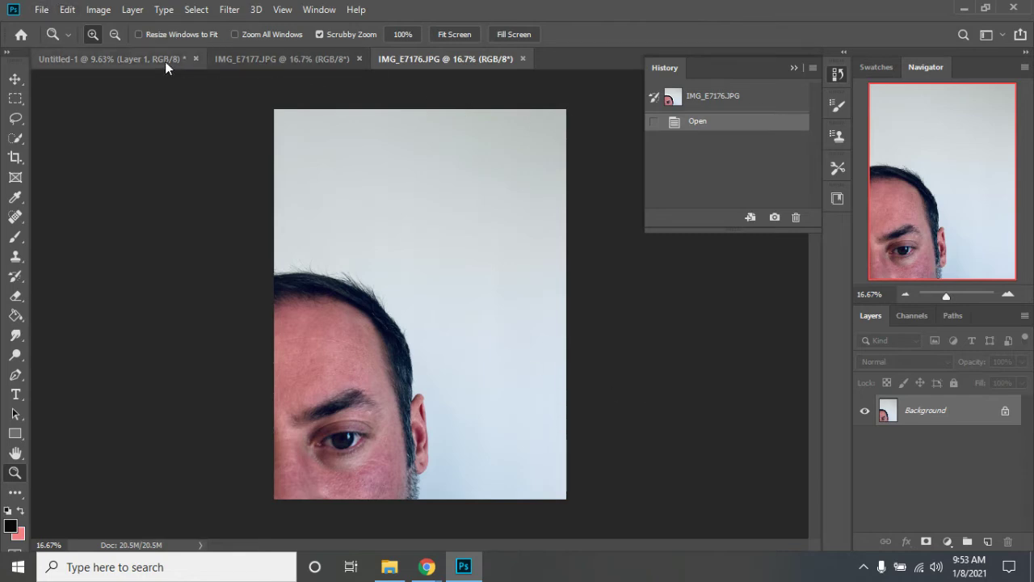
click(315, 61)
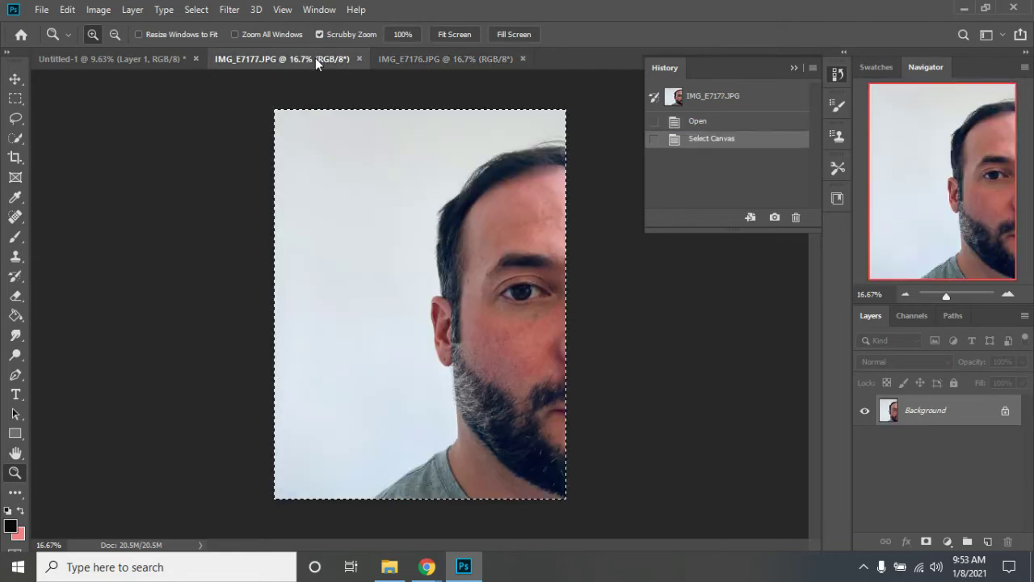
click(359, 59)
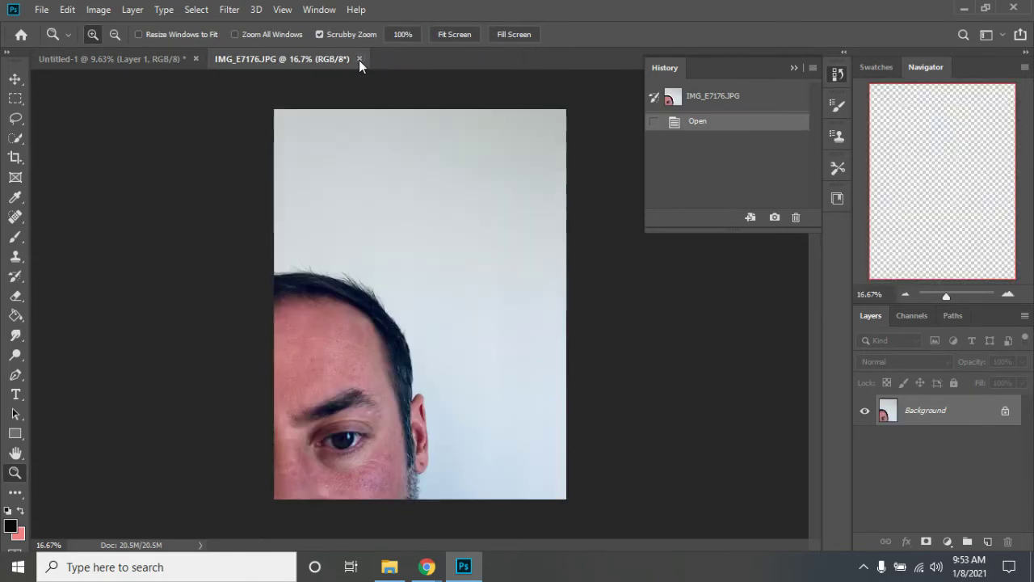
click(129, 58)
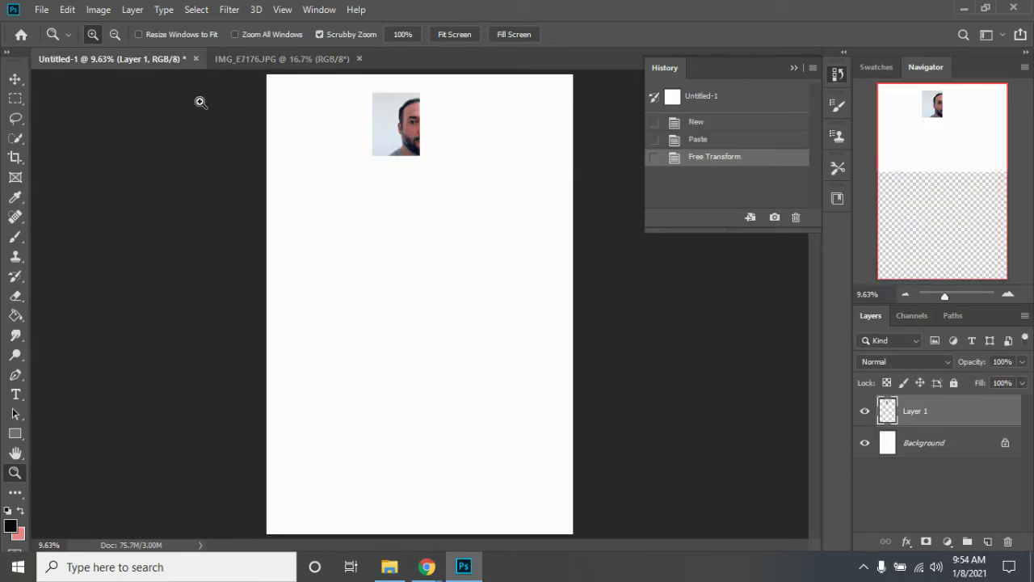
click(42, 12)
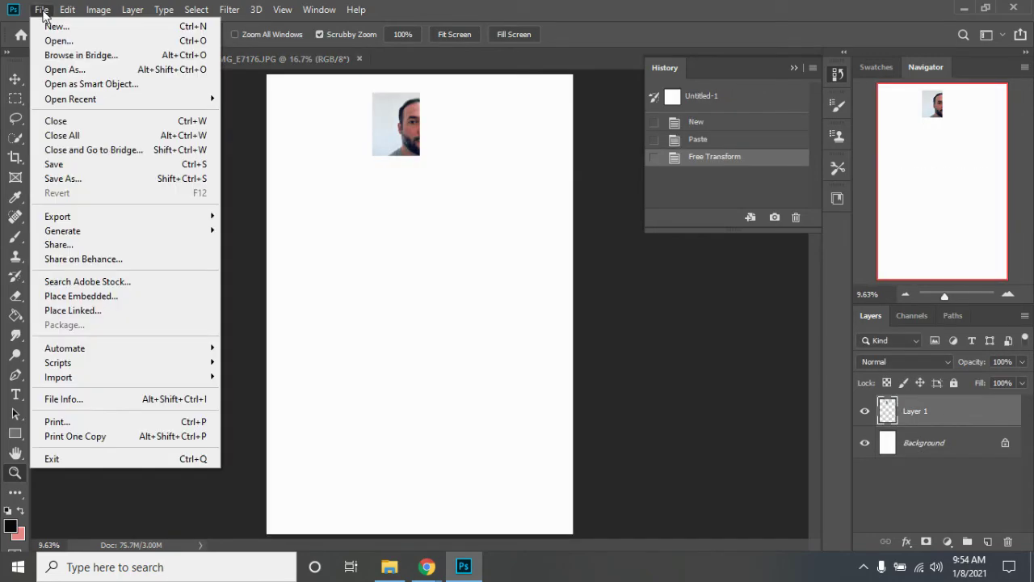
click(102, 181)
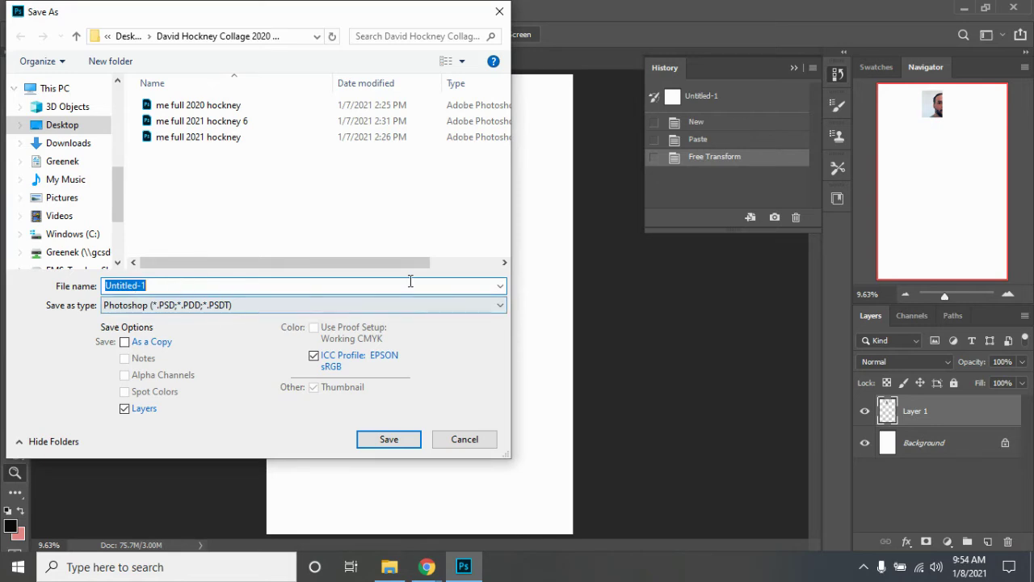
click(487, 445)
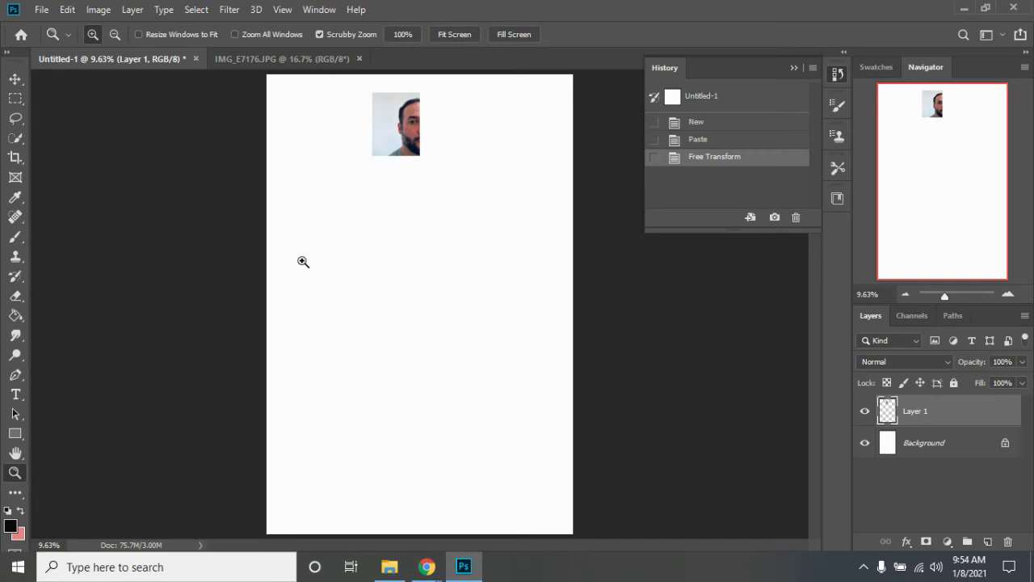
Copy the entire IMG_E7176 photo onto the collage canvas as a new layer, closing the source photo.
click(284, 62)
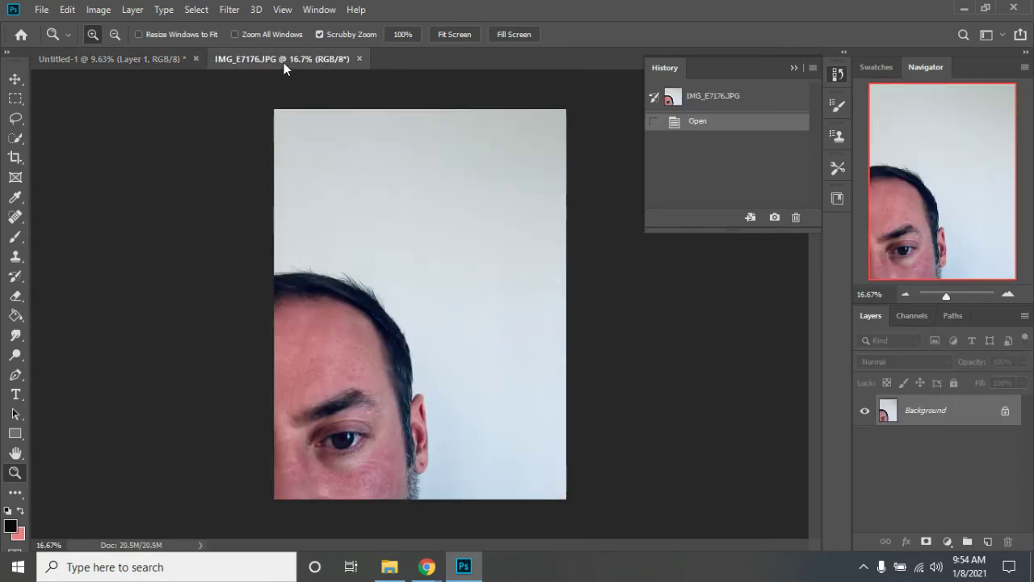
click(196, 10)
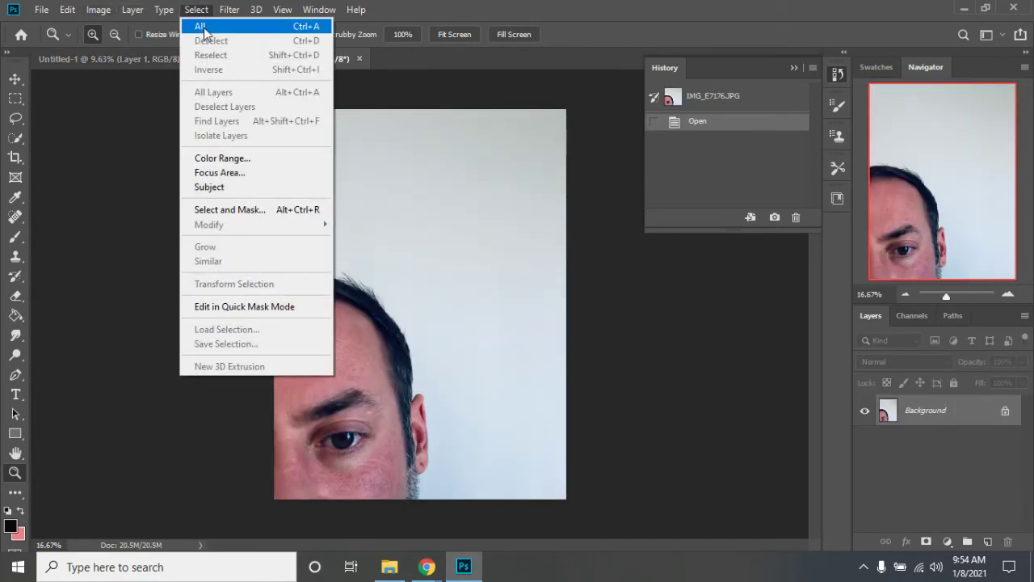
click(199, 26)
click(67, 9)
click(129, 112)
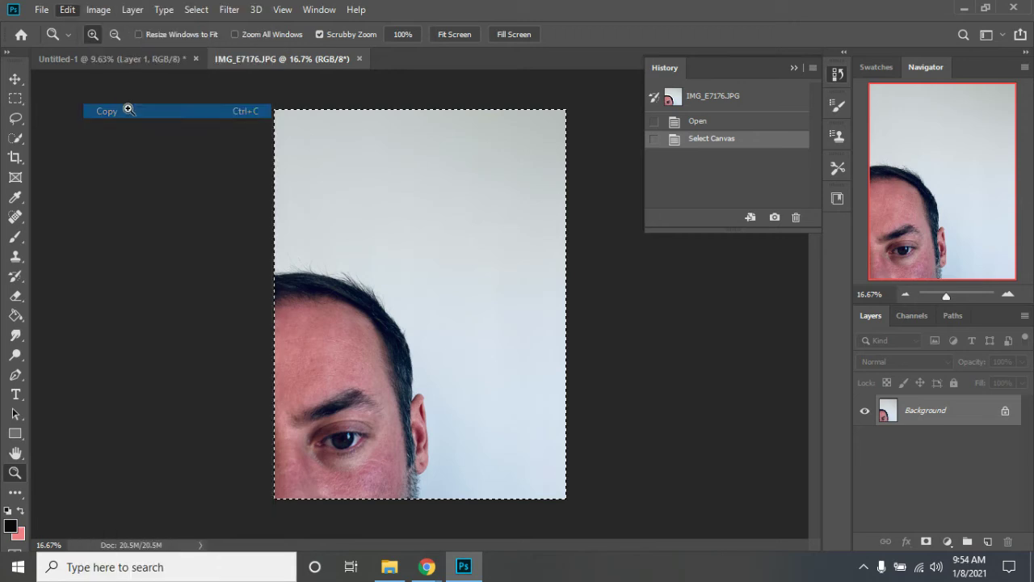
click(359, 59)
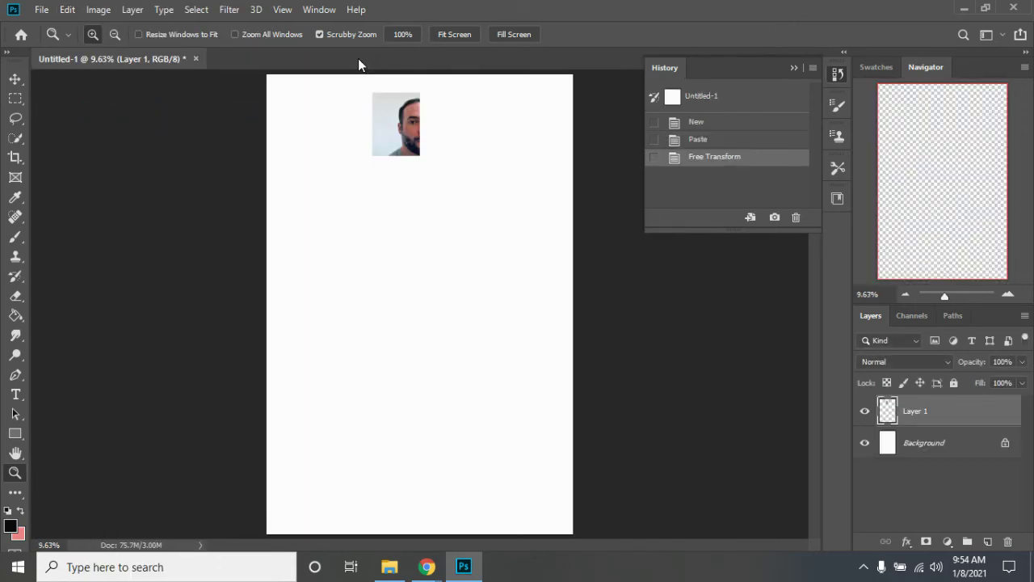
click(67, 9)
click(121, 138)
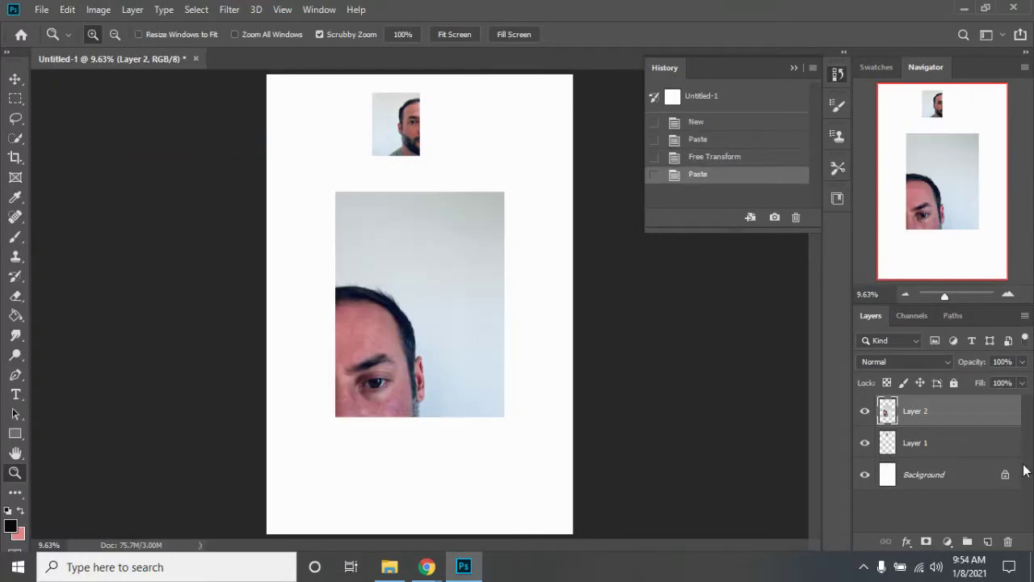
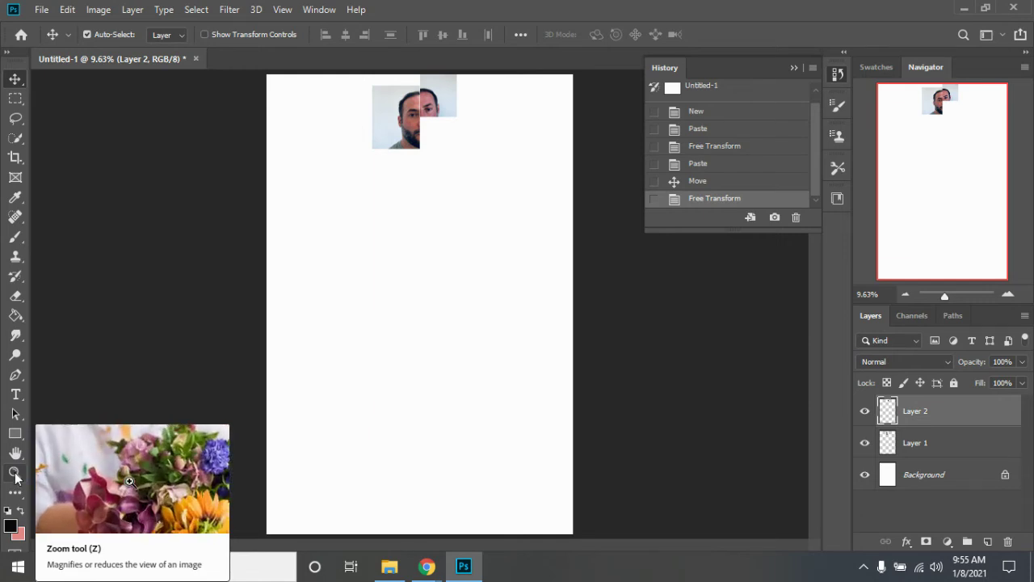
Free Transform the second portrait on Layer 2, shifting it slightly down so its hairline meets the first portrait's along their shared edge.
click(16, 478)
click(419, 104)
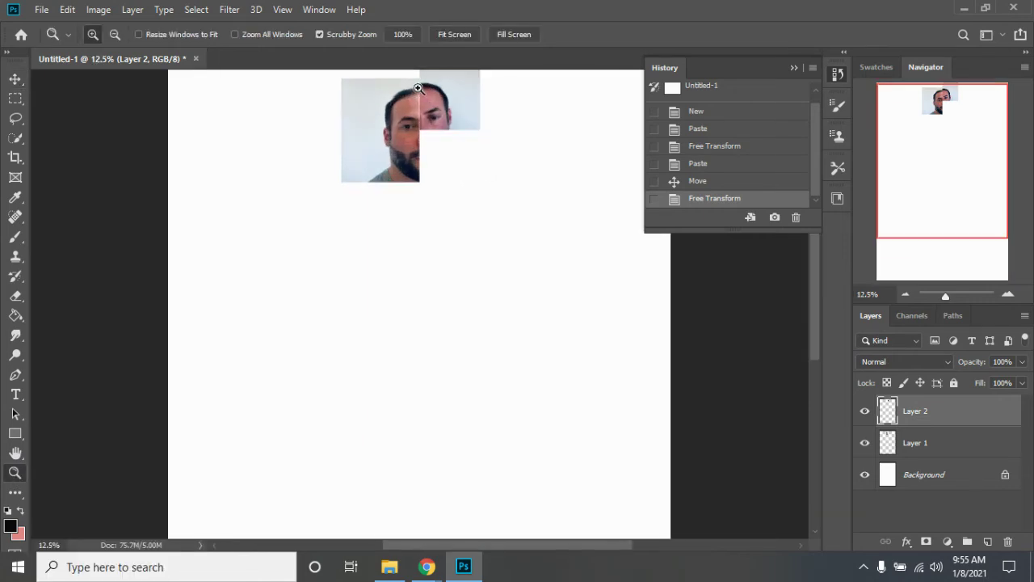
click(418, 88)
click(417, 87)
click(418, 87)
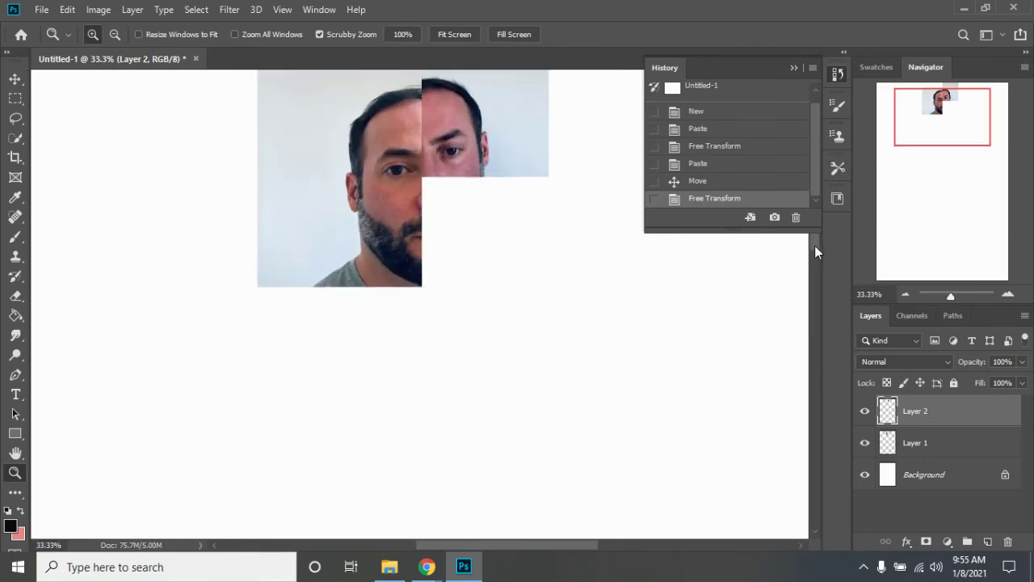
scroll(815, 253, up, 2)
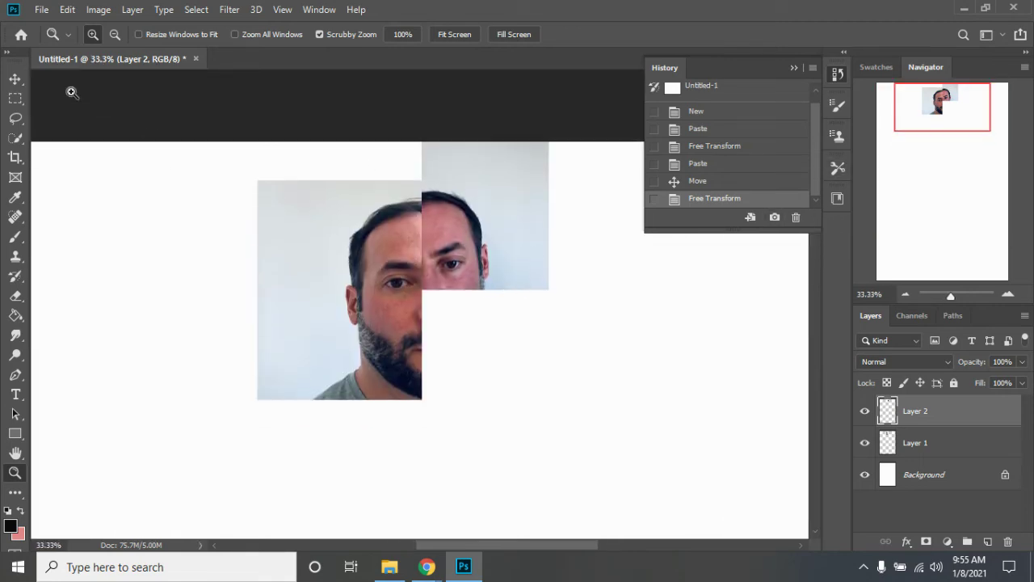
click(15, 80)
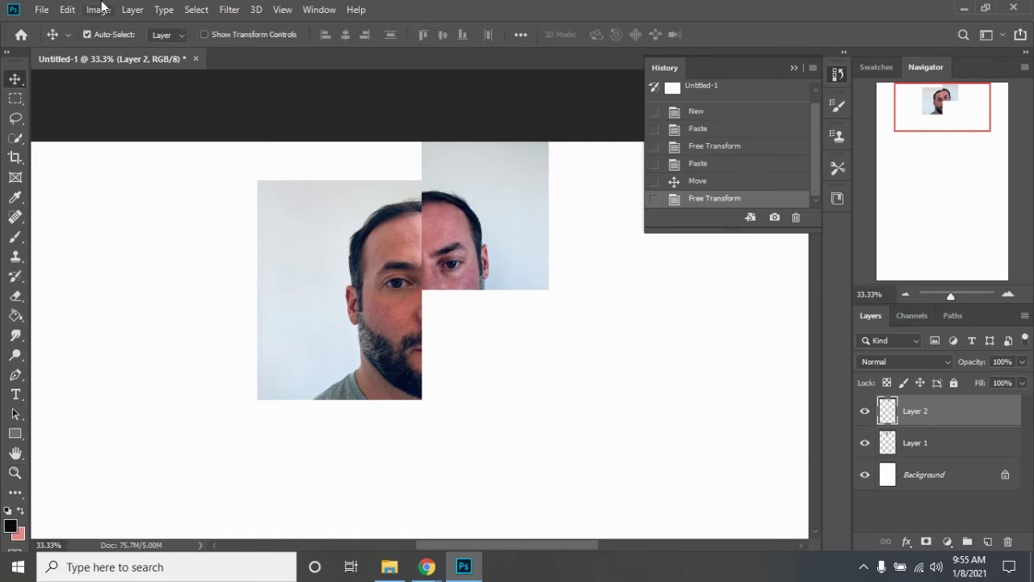
click(71, 10)
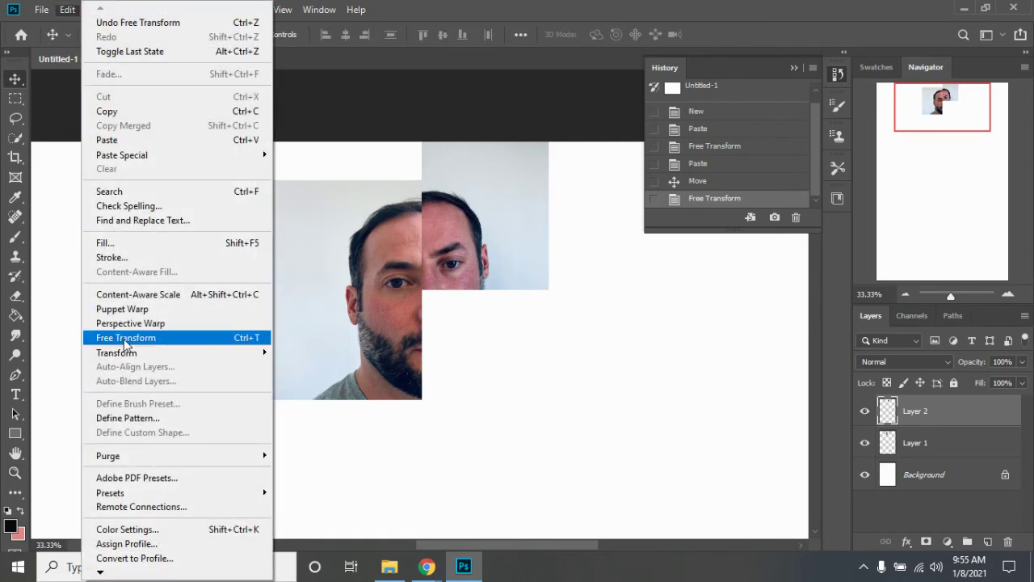
click(123, 340)
drag(469, 203, 471, 206)
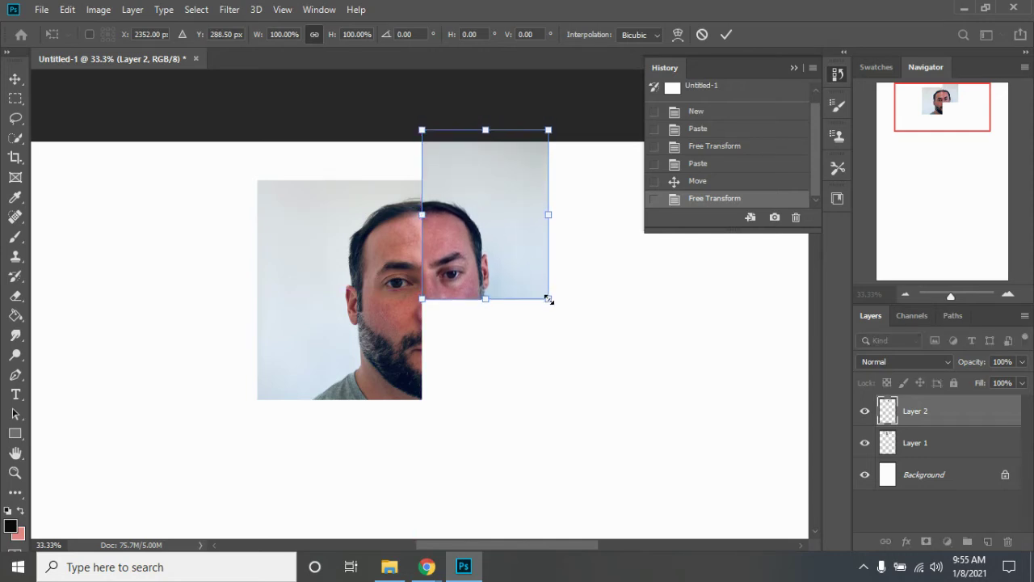
Scale the second portrait to about 94%, realign its face with the first portrait half, and apply the transform.
drag(549, 299, 538, 286)
drag(484, 268, 489, 264)
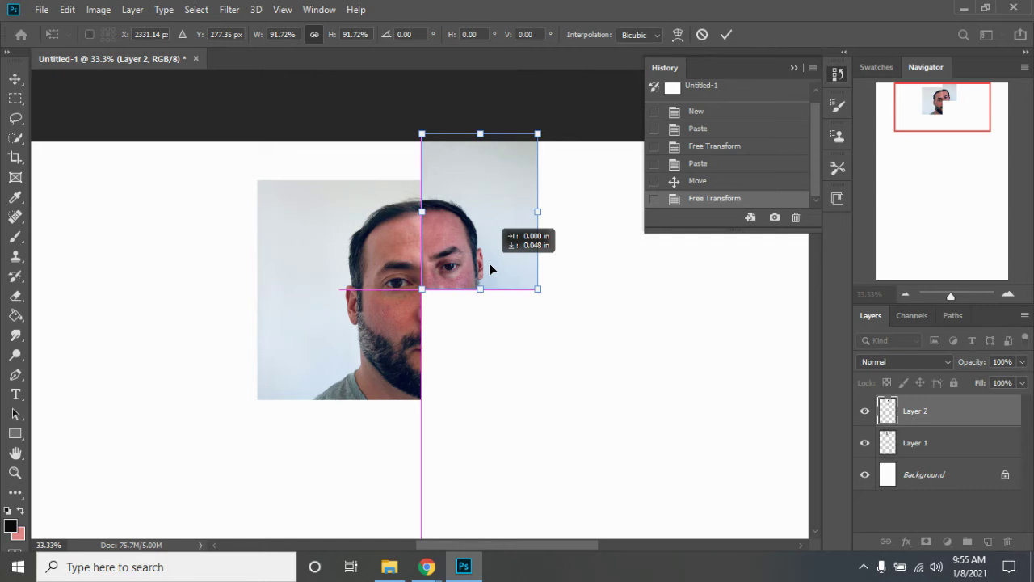
drag(490, 264, 488, 267)
drag(539, 289, 540, 293)
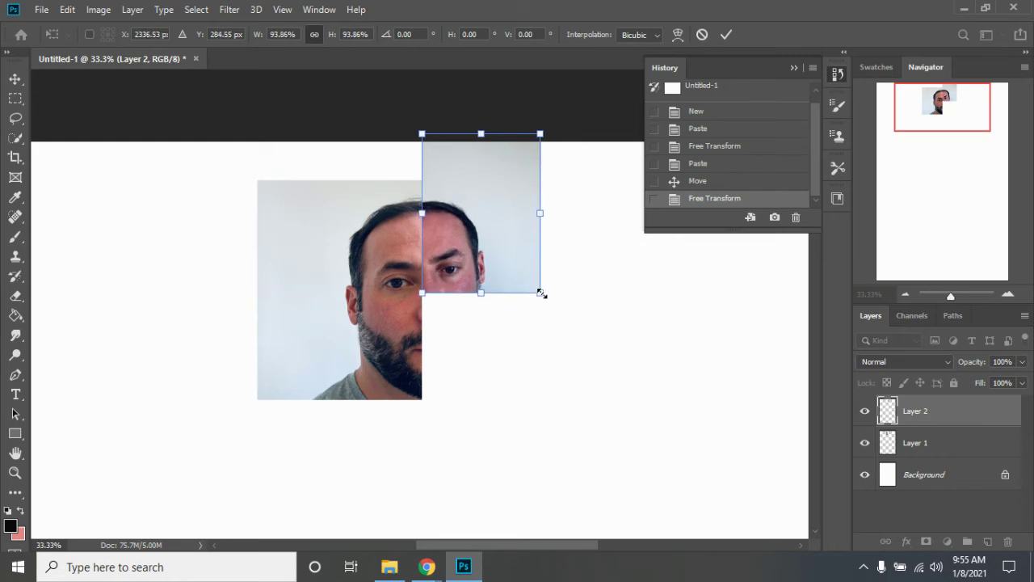
key(Return)
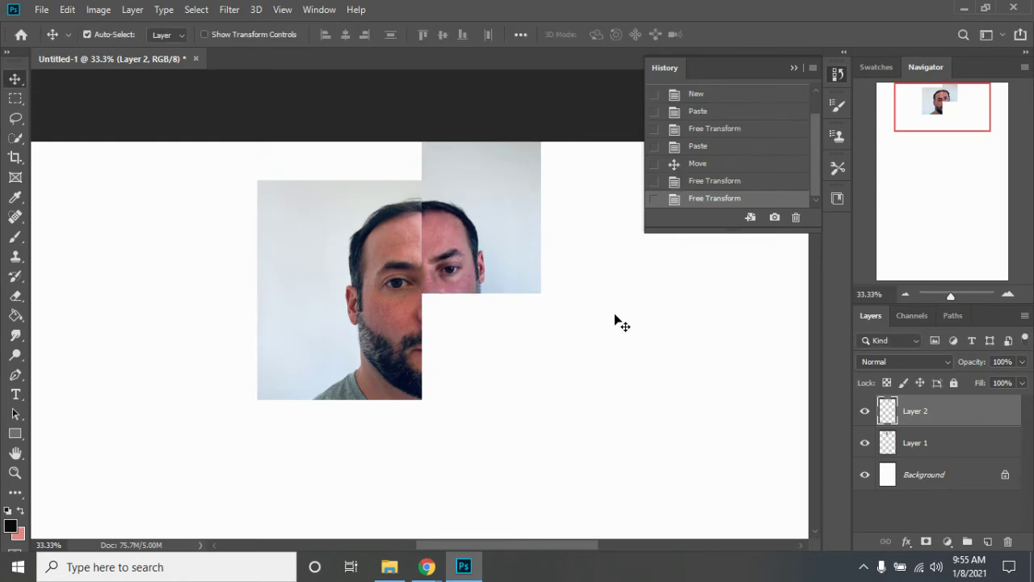
Open the photo IMG_E7175 from the David Hockney Collage 2020 folder as a separate document.
click(14, 473)
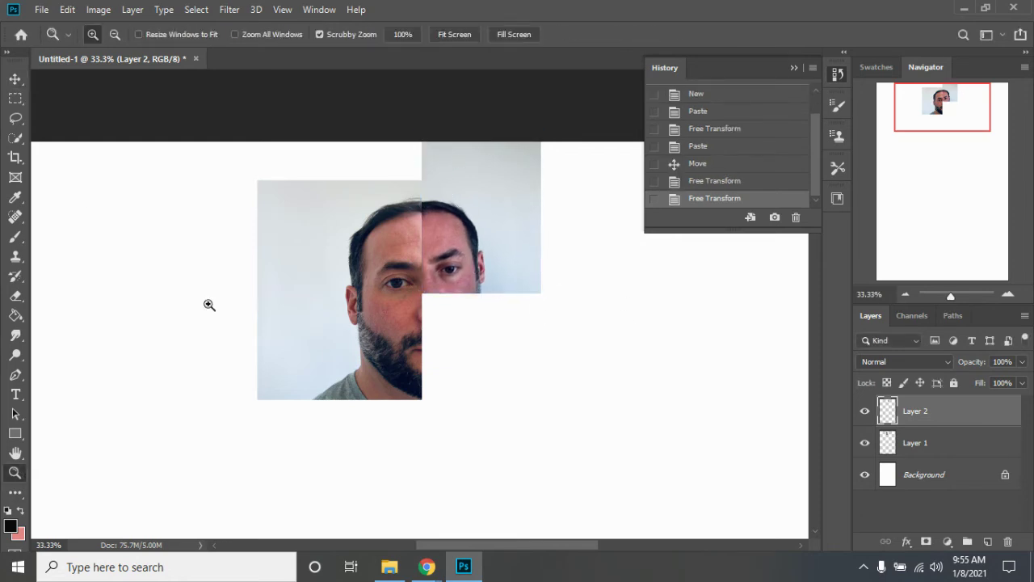
click(455, 34)
click(40, 10)
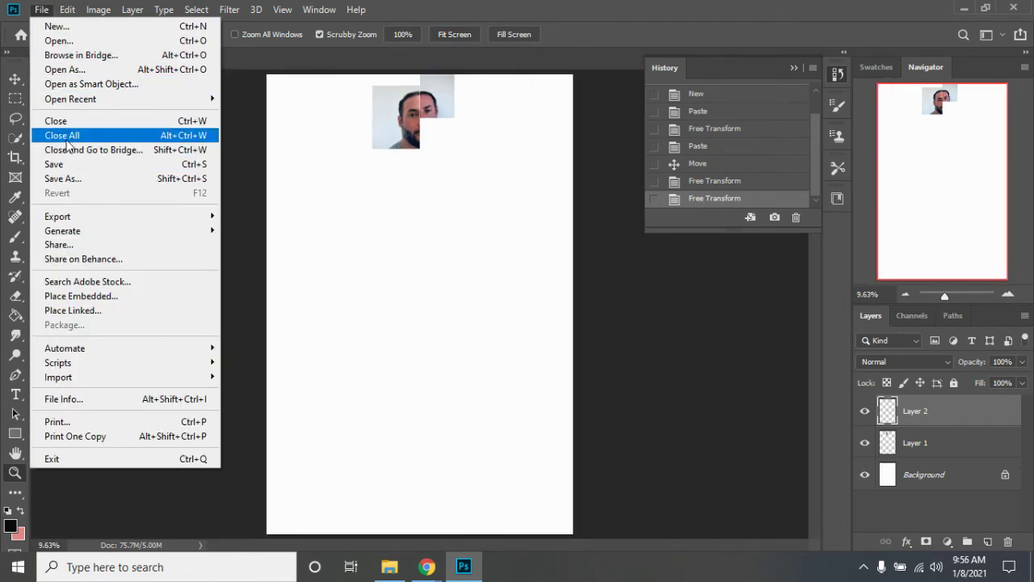
mouse_move(57, 6)
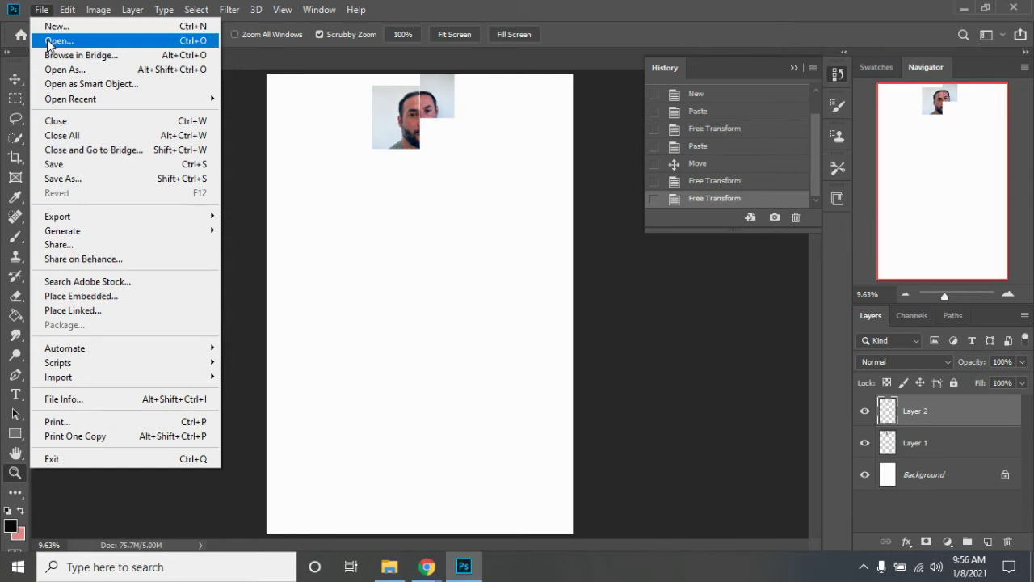
click(47, 40)
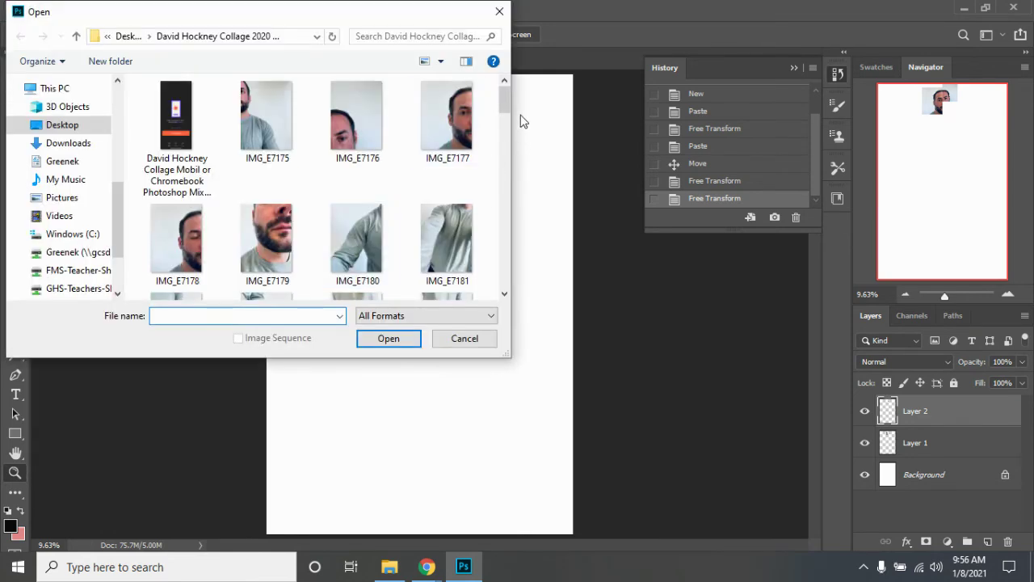
click(247, 126)
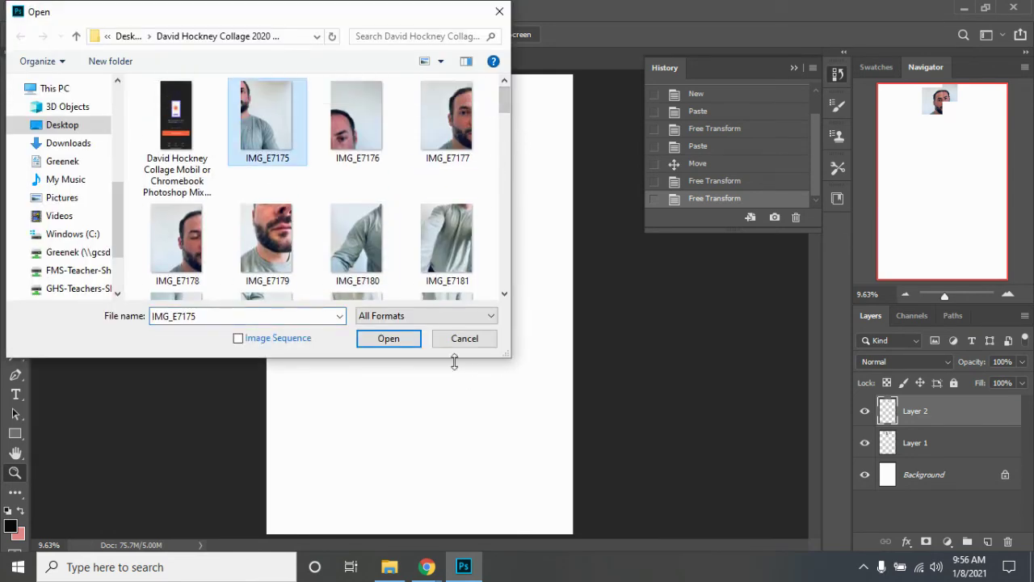
click(389, 339)
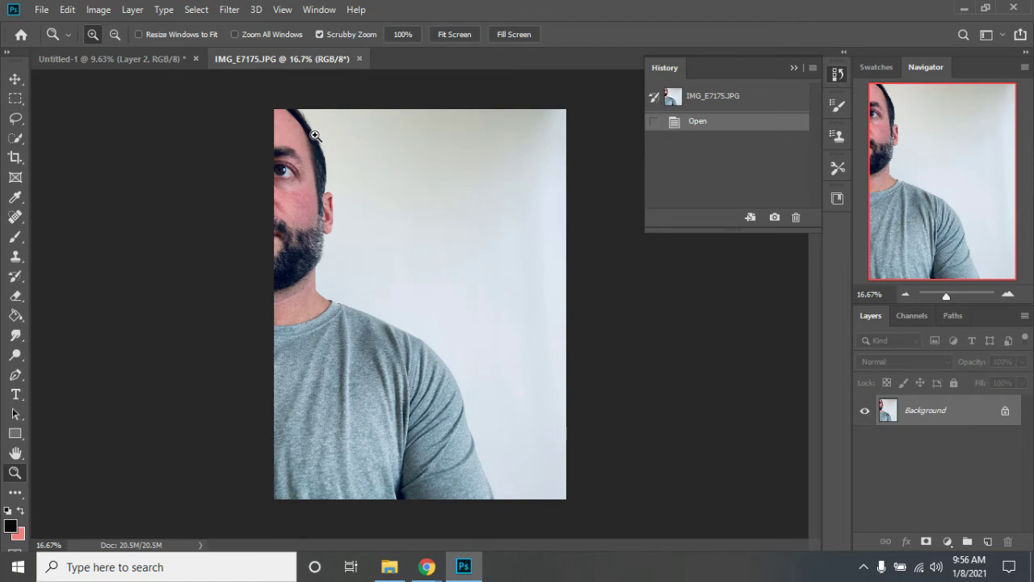
Try pasting only a rectangular section of IMG_E7175, covering the face and upper shirt, into the collage.
click(17, 98)
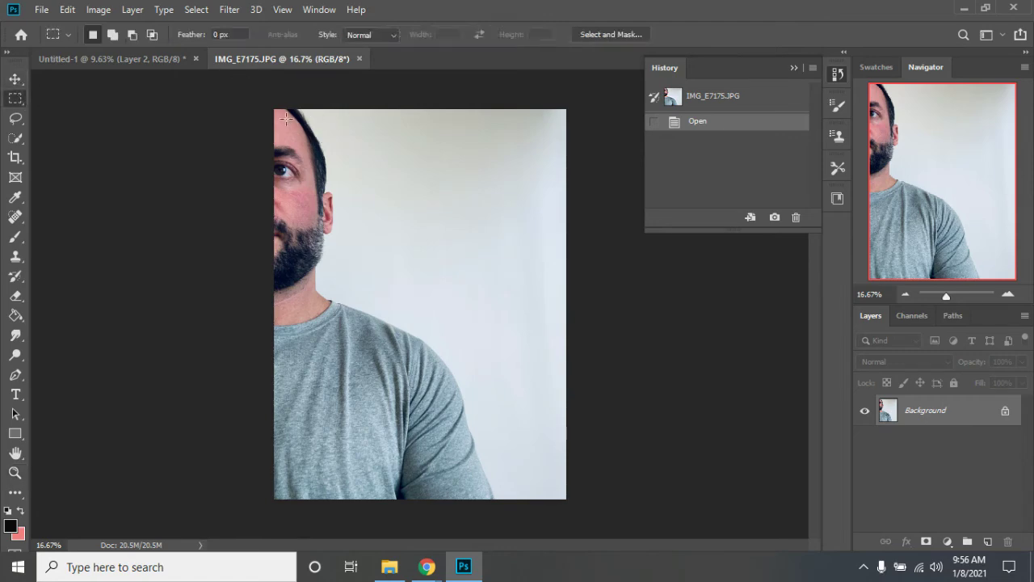
drag(271, 109, 531, 421)
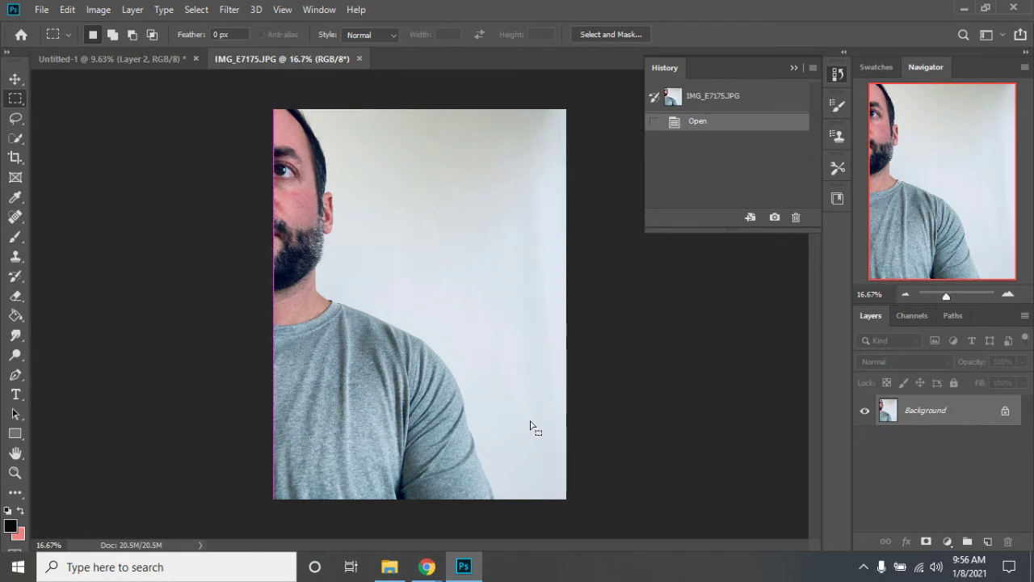
click(67, 9)
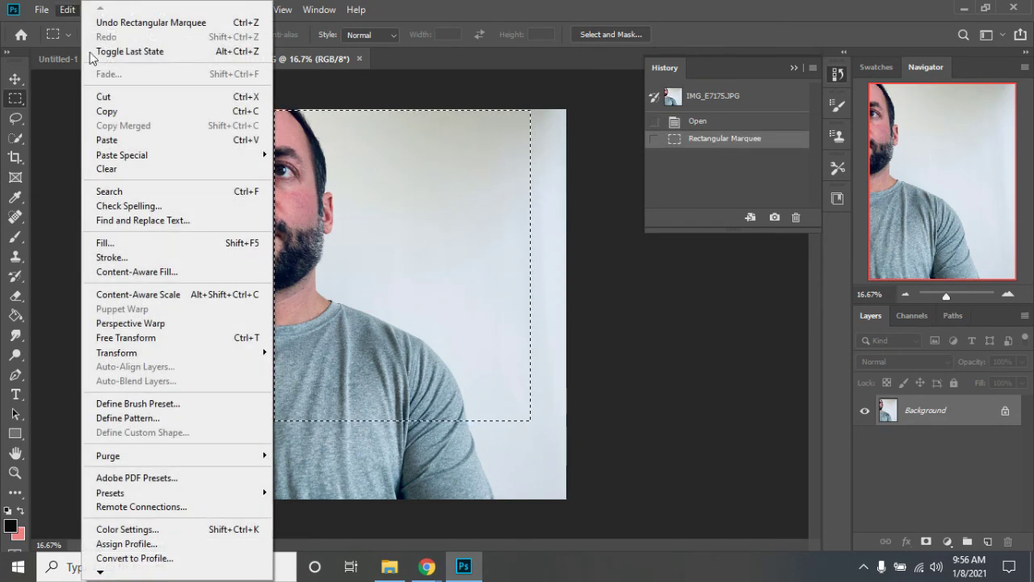
click(105, 122)
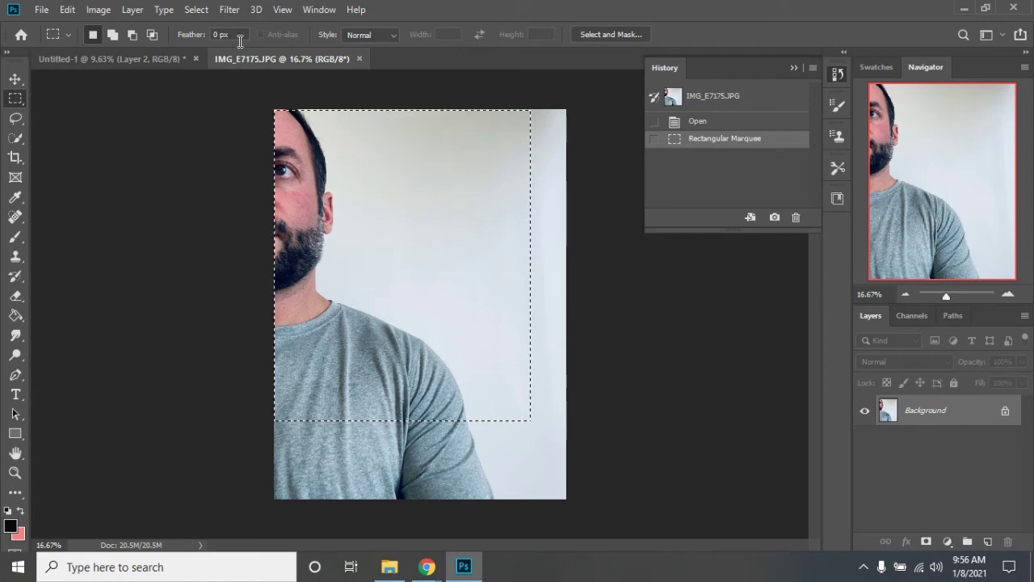
click(127, 58)
click(67, 9)
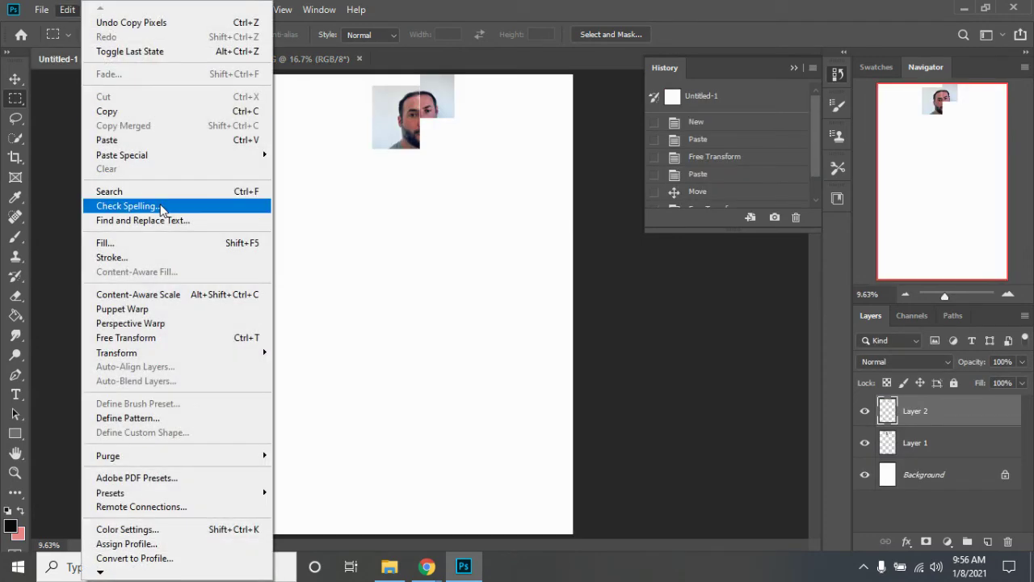
click(150, 140)
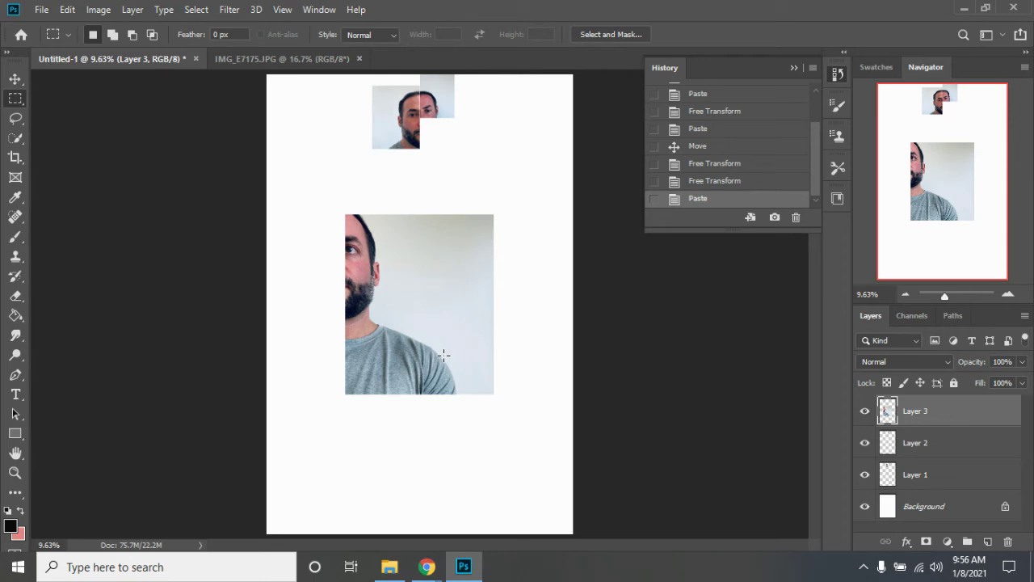
key(ctrl+z)
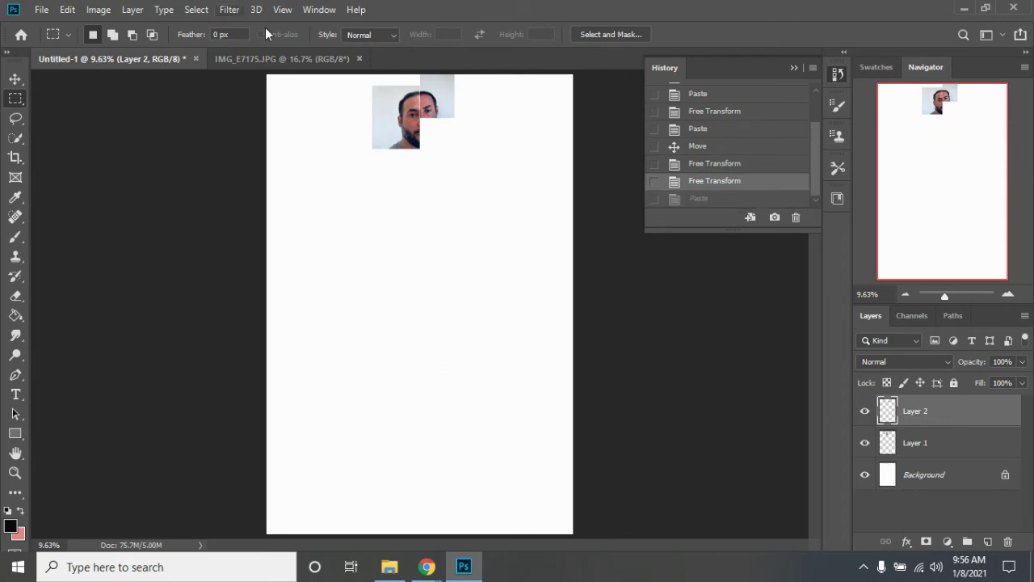
Copy the entire IMG_E7175 photo onto the collage canvas as a new layer, closing the source photo.
click(295, 57)
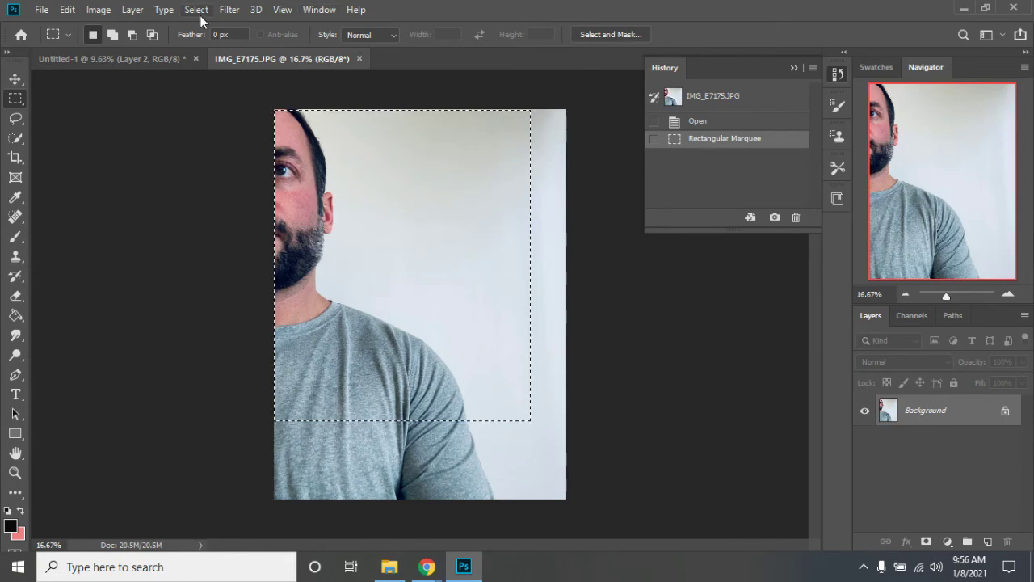
click(197, 10)
click(202, 28)
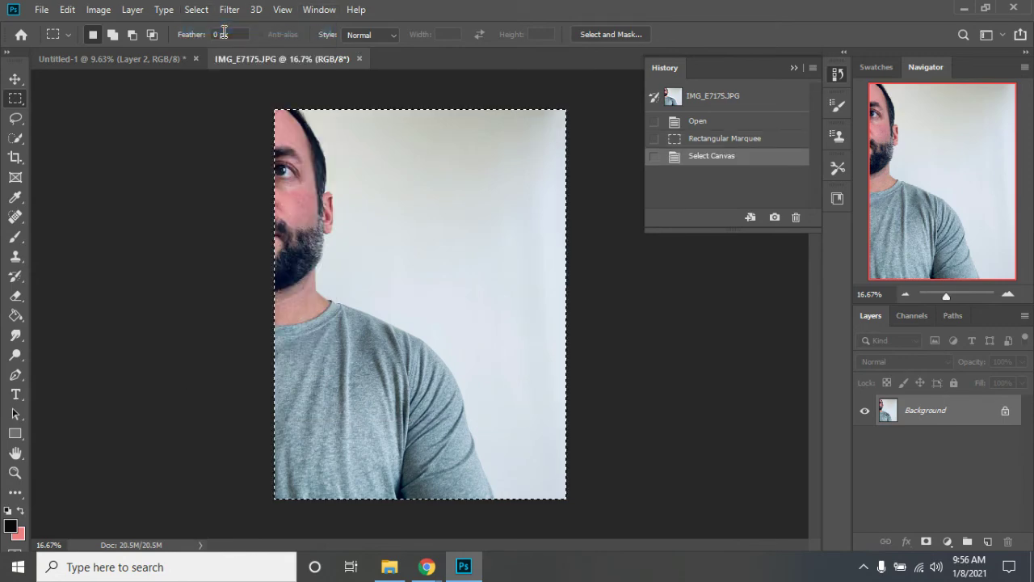
click(20, 137)
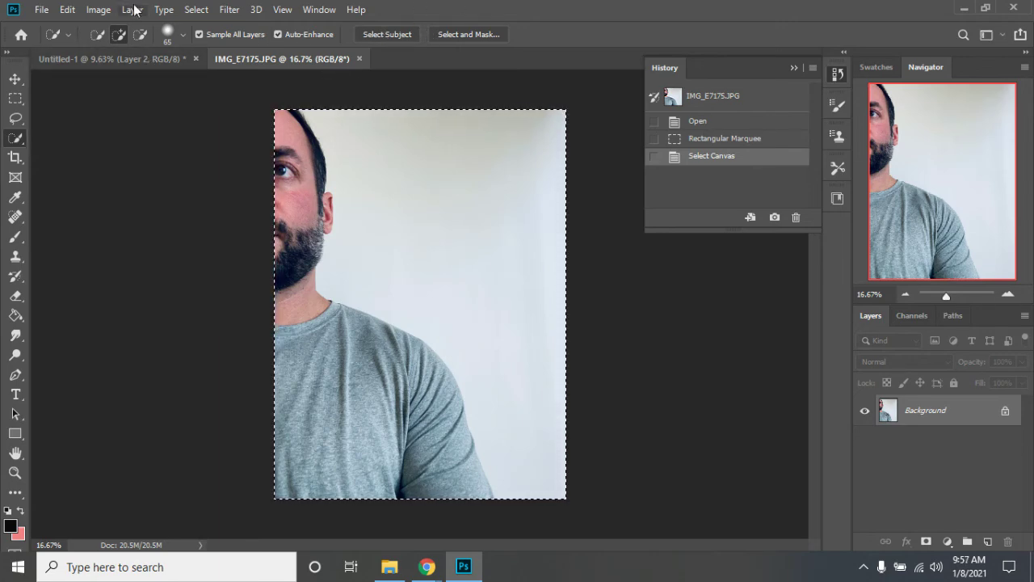
click(196, 9)
click(220, 27)
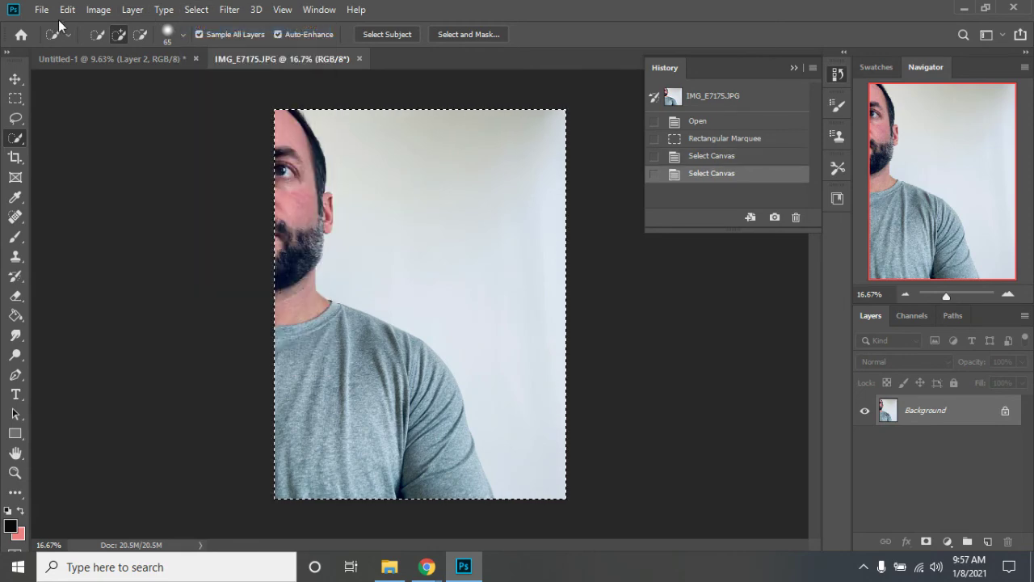
click(67, 9)
click(163, 112)
click(359, 58)
click(67, 9)
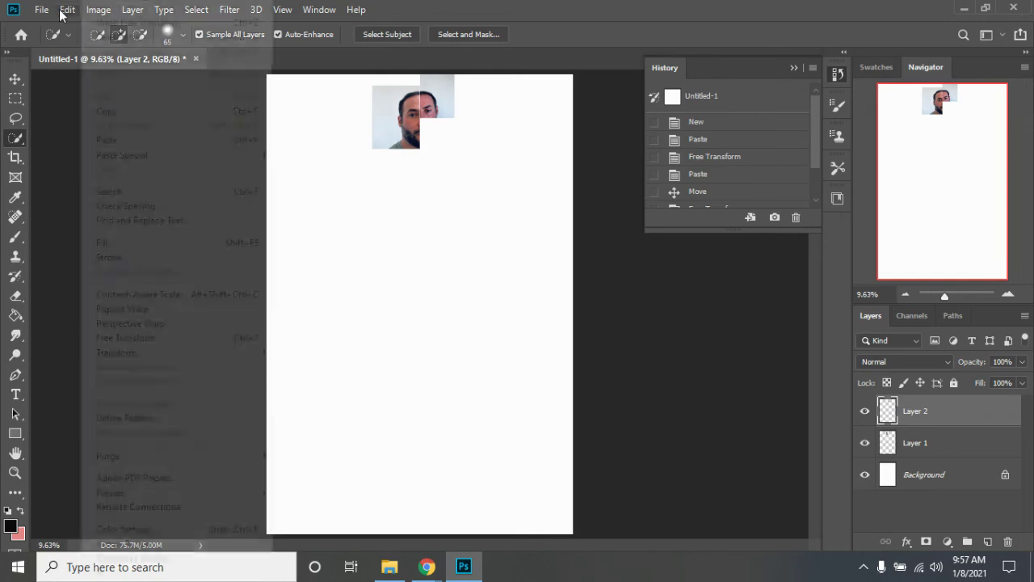
click(134, 142)
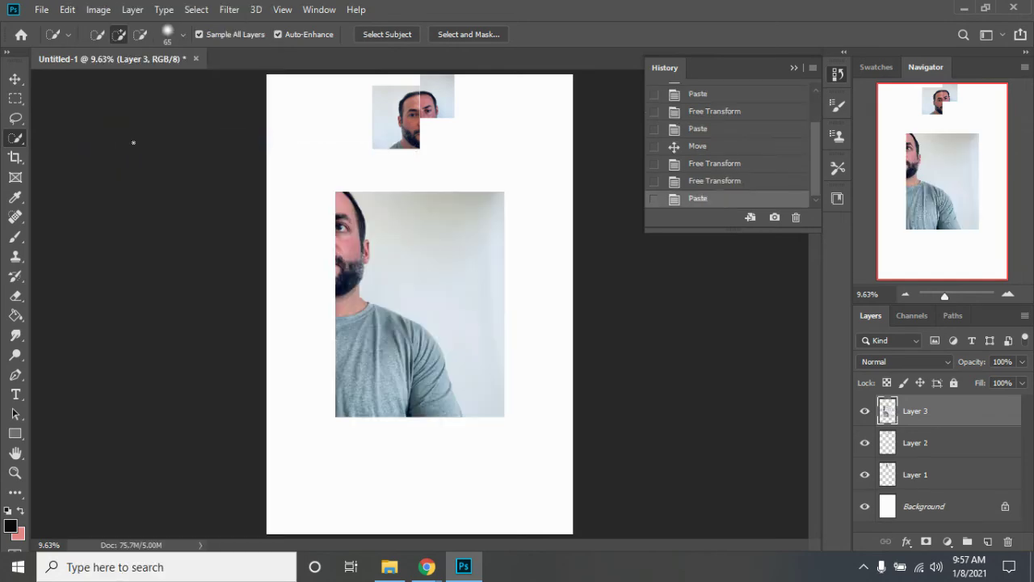
Free Transform the torso photo on Layer 3 to about 50% and place it beside the first portrait, overlapping the second.
click(67, 9)
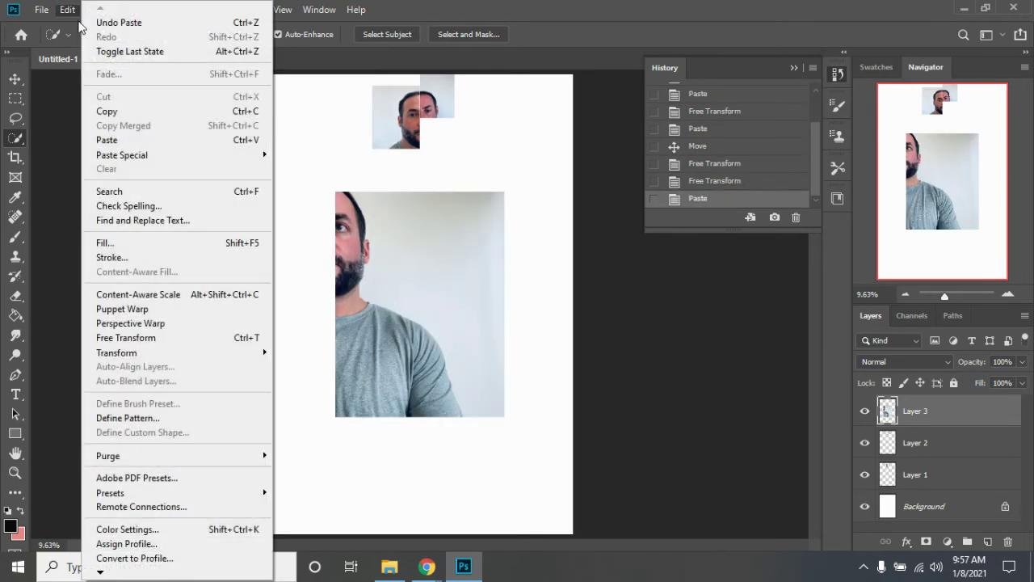
click(179, 339)
drag(336, 192, 476, 118)
drag(499, 185, 516, 208)
mouse_move(468, 164)
mouse_down()
mouse_move(446, 164)
mouse_move(468, 163)
mouse_up()
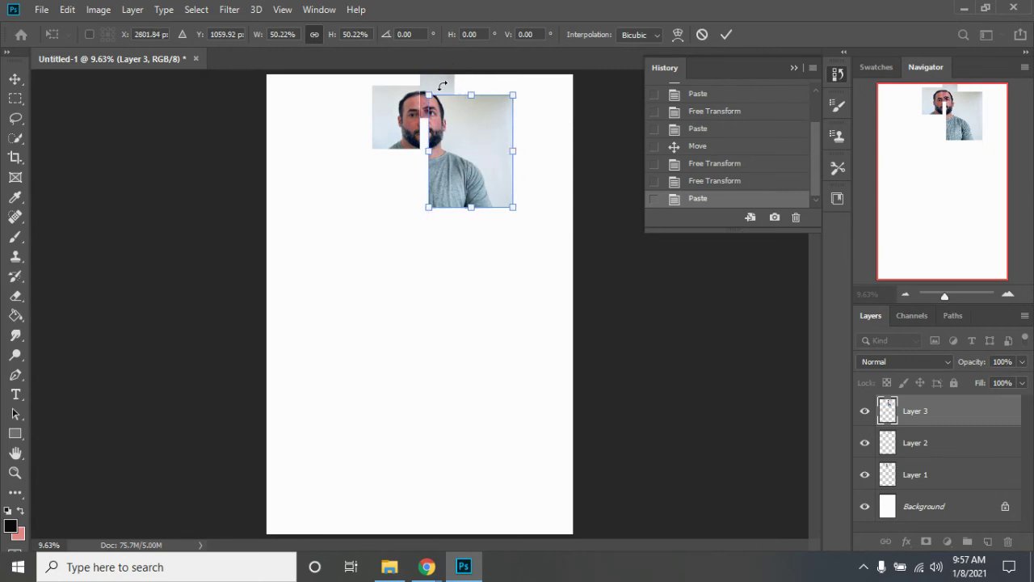
double_click(473, 138)
key(w)
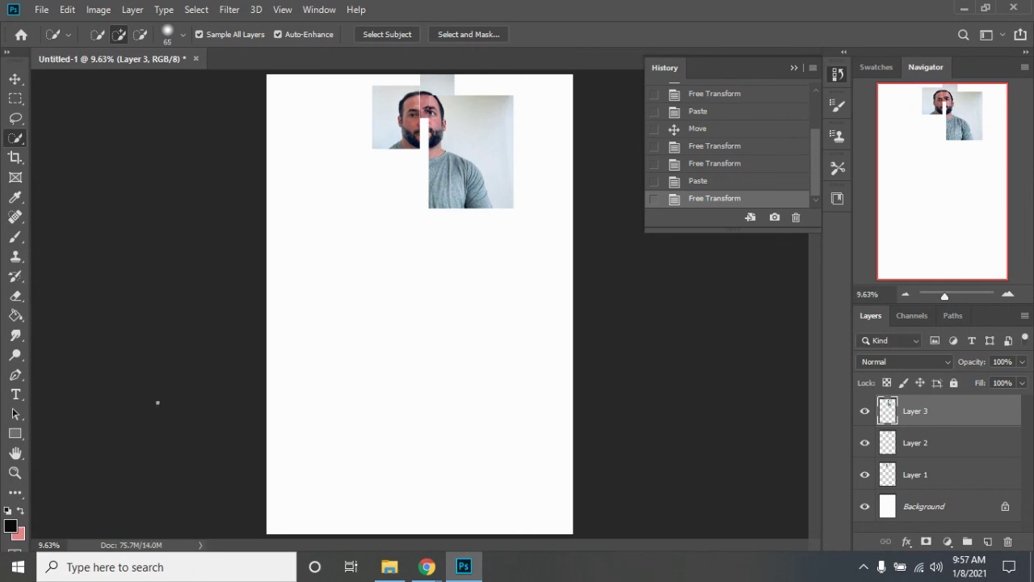
Reorder Layer 3 beneath Layer 2 and shift its torso photo closer to the first portrait half.
click(15, 473)
click(412, 170)
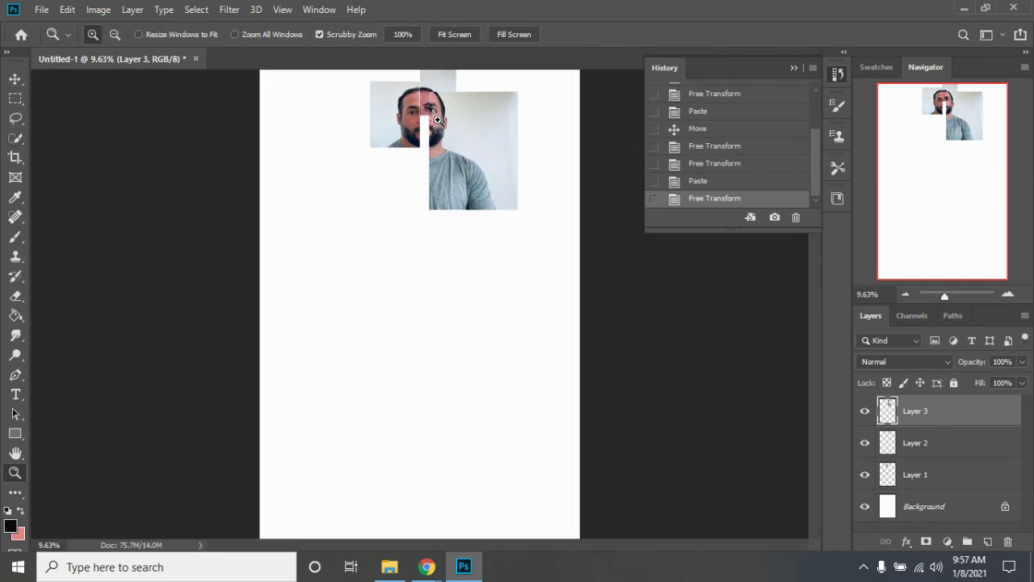
click(444, 108)
click(444, 107)
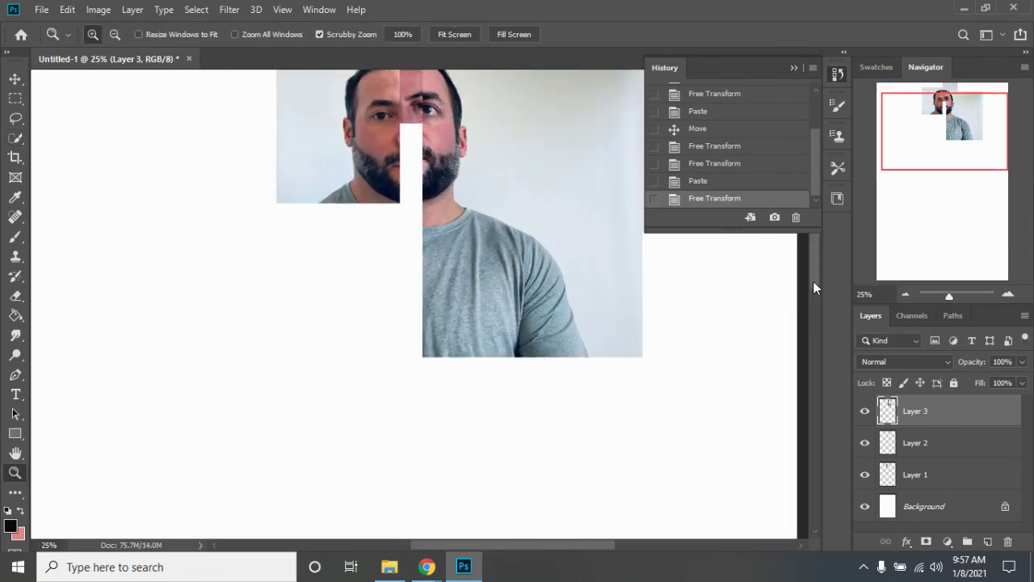
scroll(813, 287, up, 3)
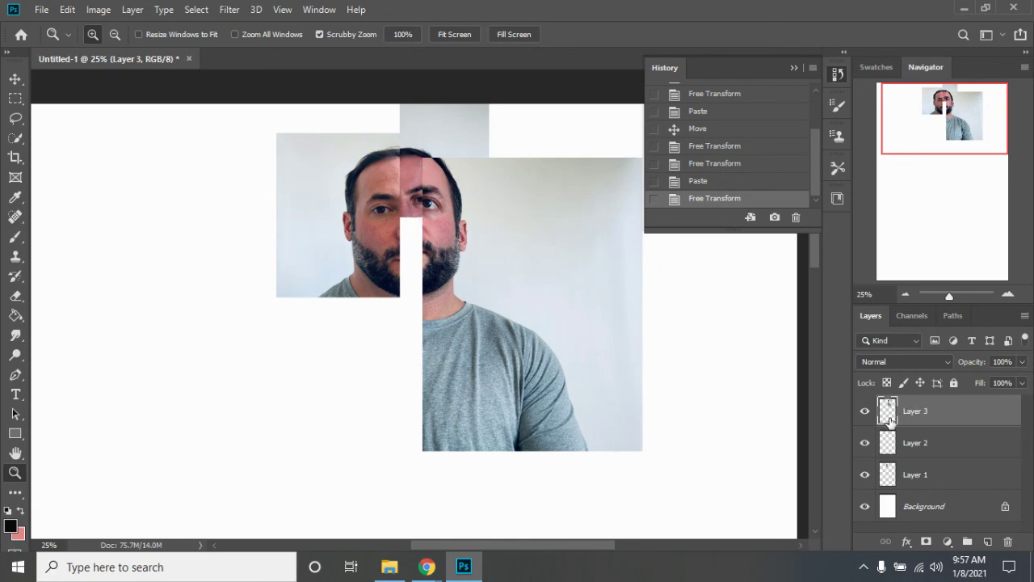
drag(943, 414, 950, 459)
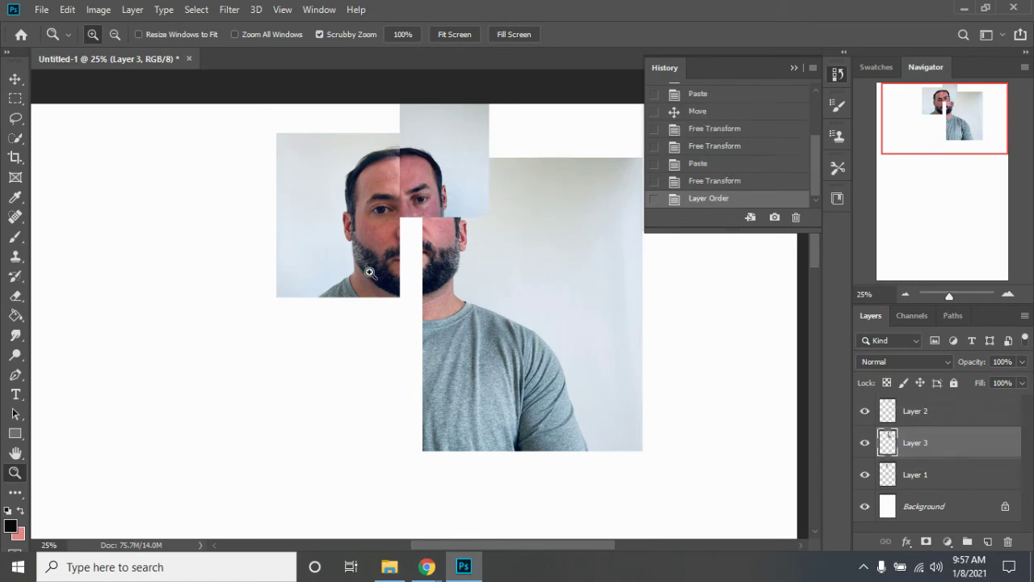
click(15, 80)
drag(489, 341, 470, 341)
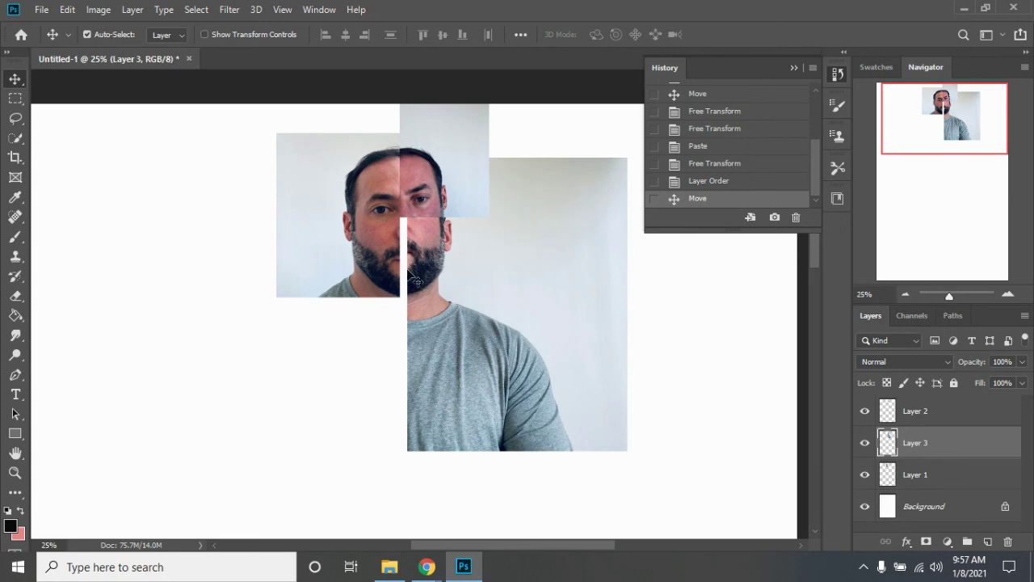
Scale the upper face portrait on Layer 2 to 106.70%, keep it aligned with the first portrait, and apply the transform.
click(435, 160)
click(68, 11)
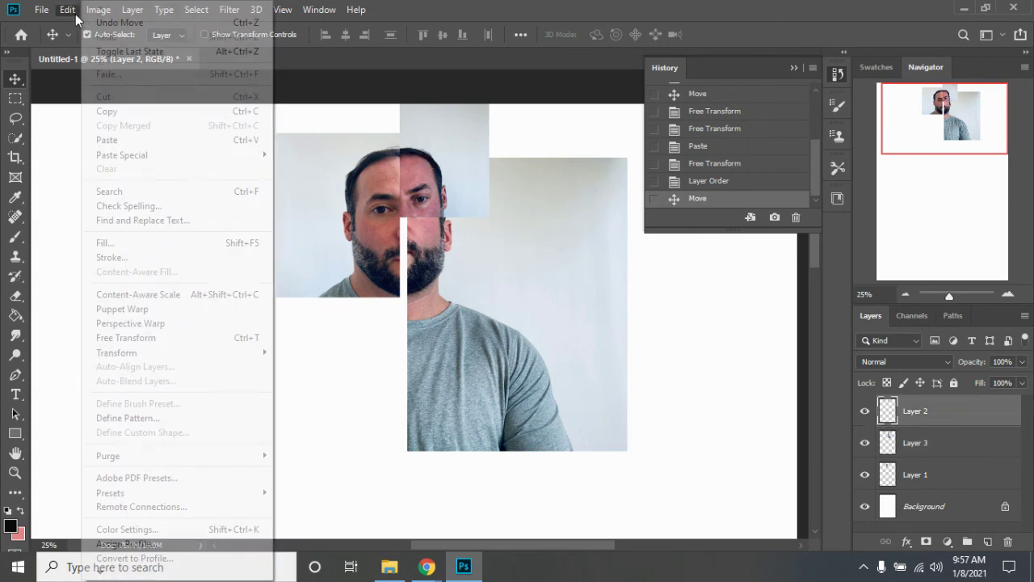
click(149, 337)
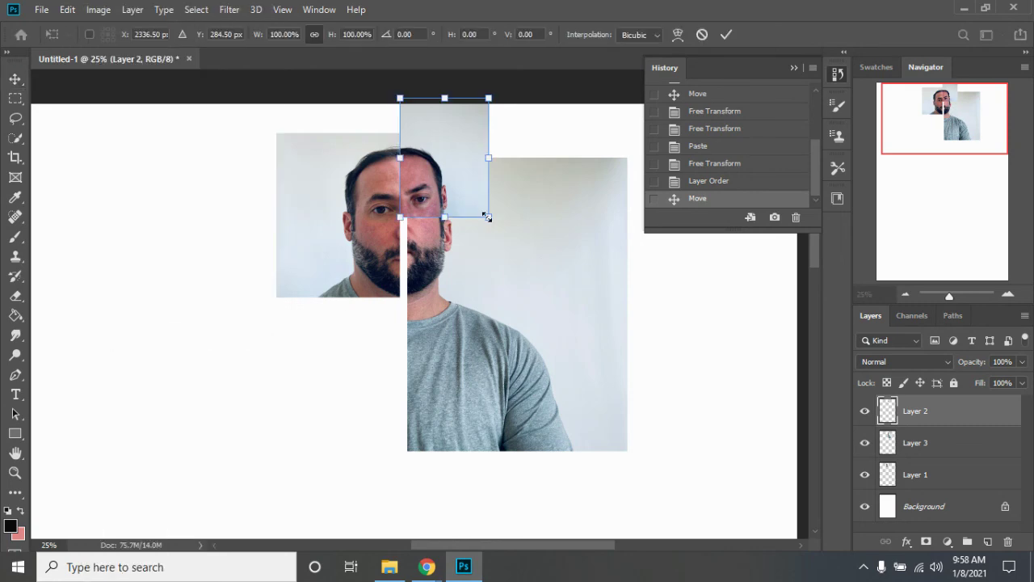
drag(487, 217, 531, 271)
drag(459, 203, 455, 170)
drag(531, 214, 450, 205)
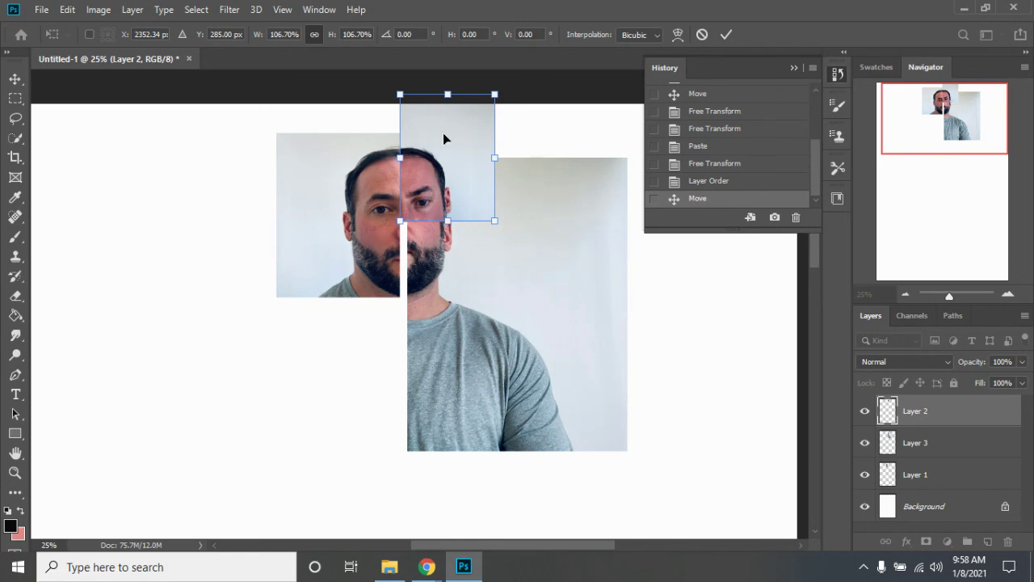
click(726, 35)
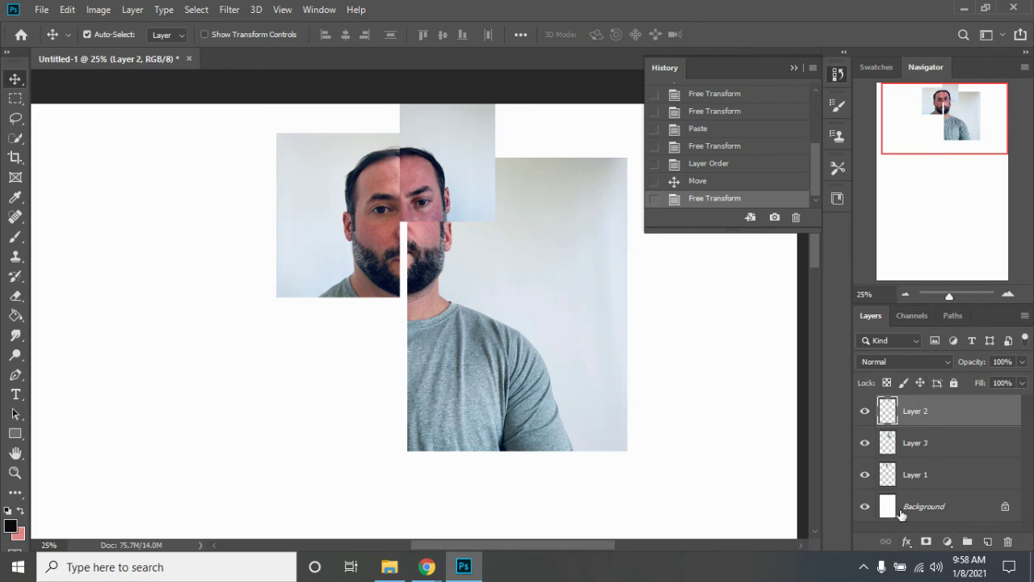
Lower the opacity of Layer 2 to 62% so the torso photo shows through it.
click(13, 474)
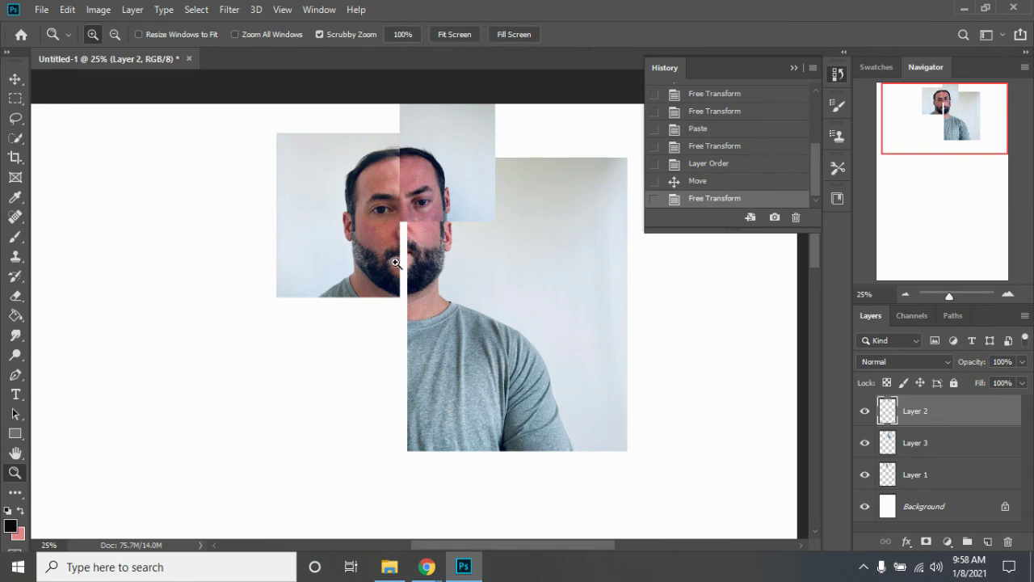
click(455, 34)
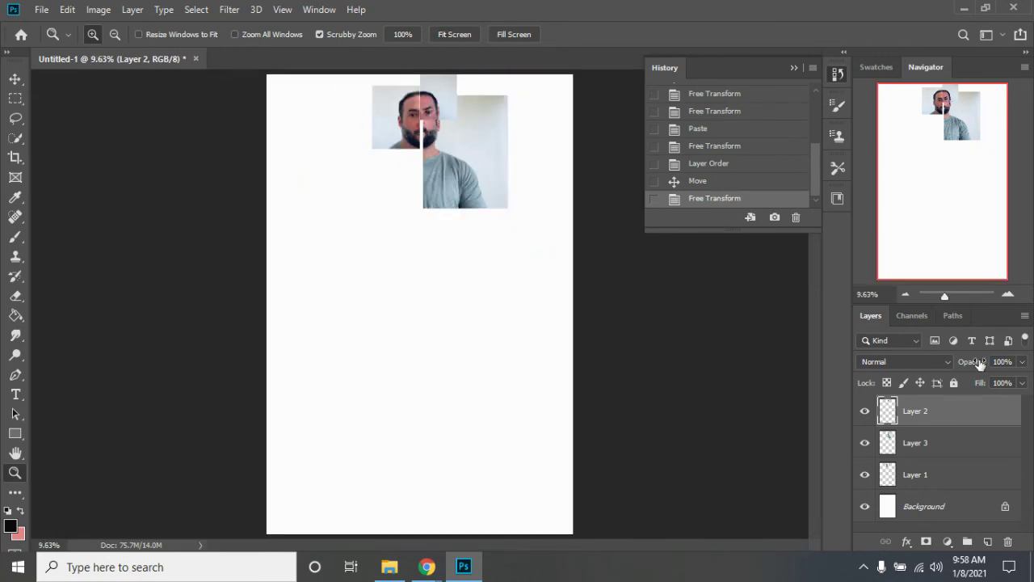
drag(417, 120, 444, 95)
drag(812, 276, 812, 265)
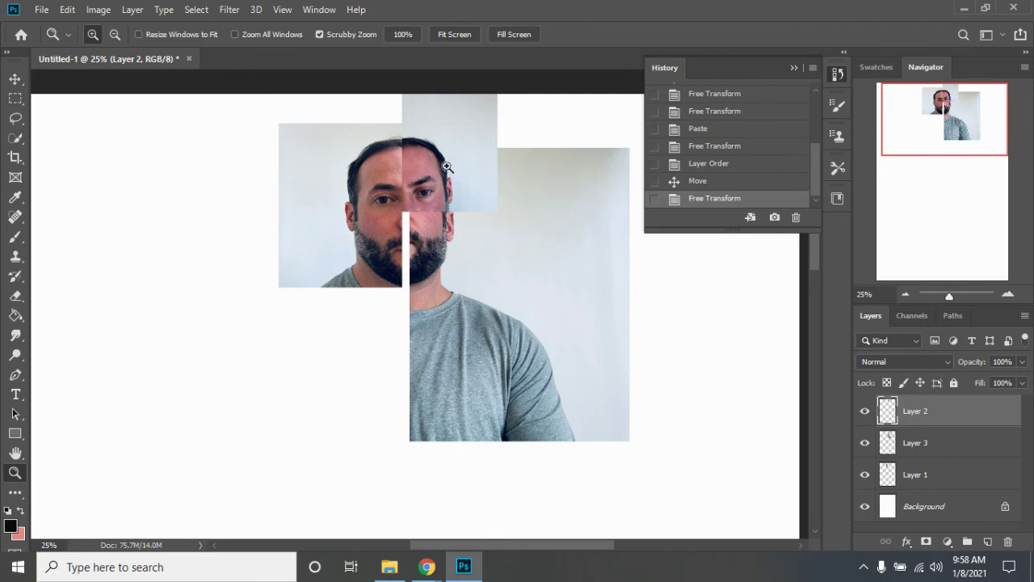
click(16, 78)
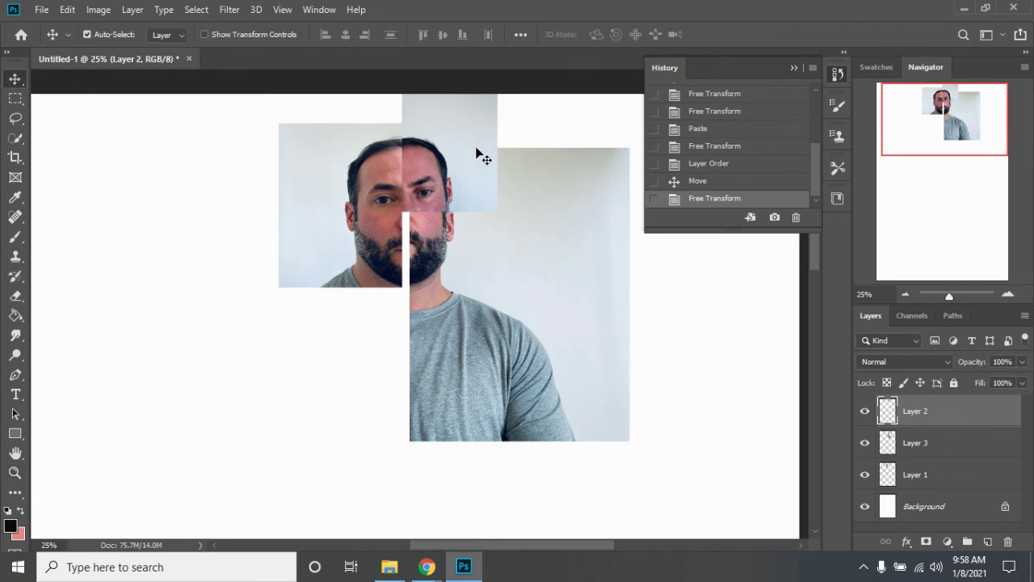
click(1023, 361)
drag(1023, 377, 1003, 382)
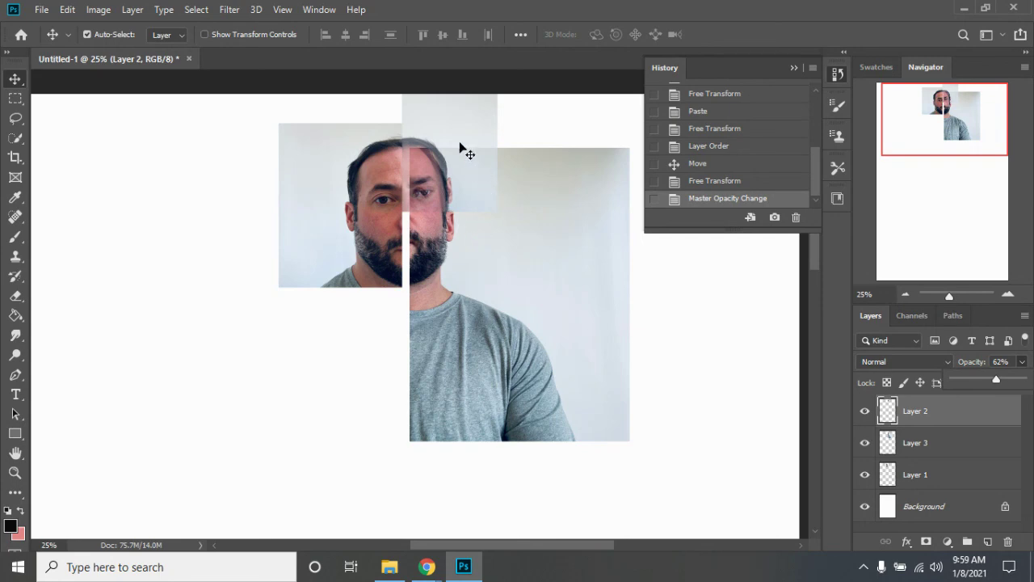
click(967, 8)
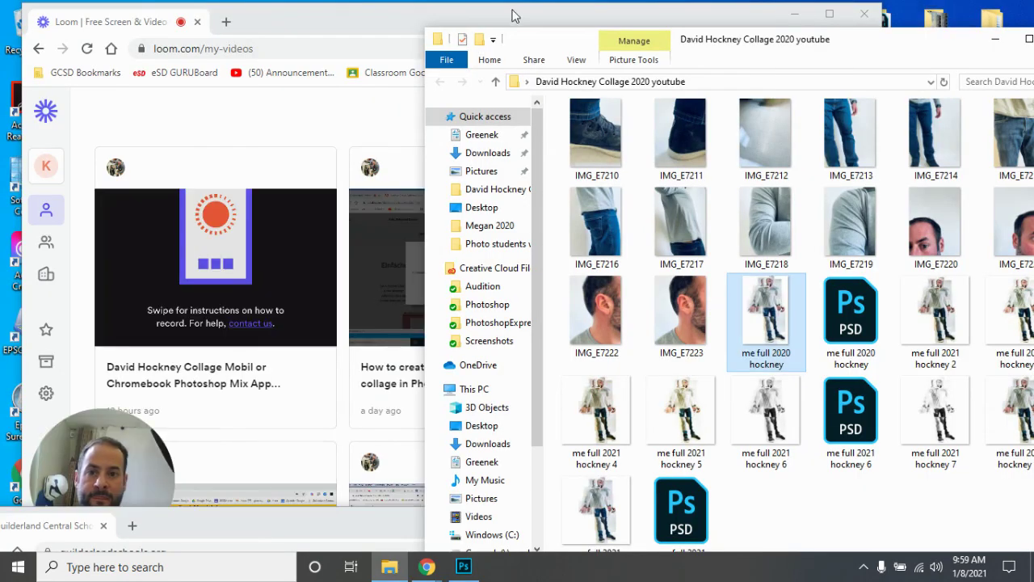
click(544, 24)
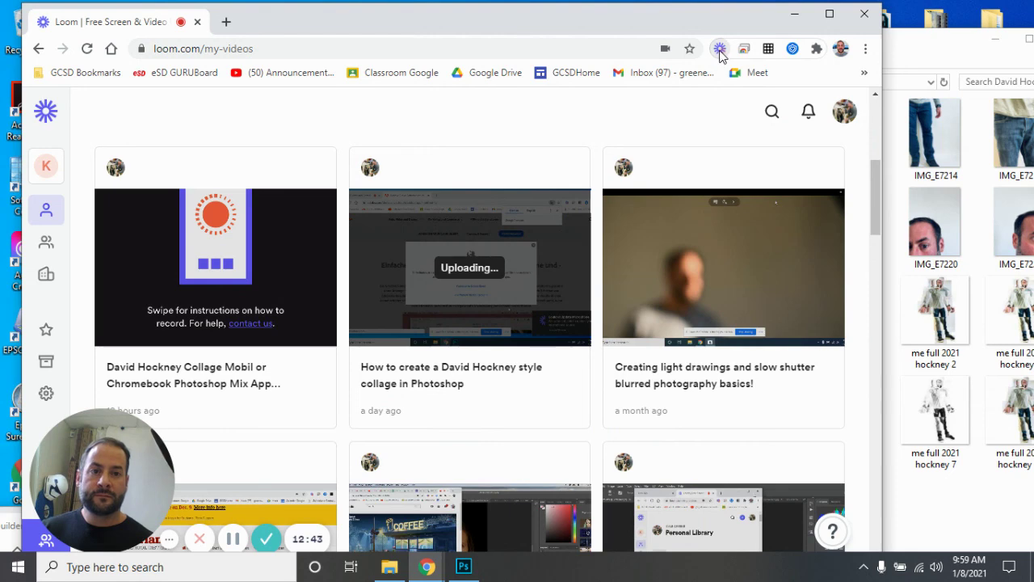